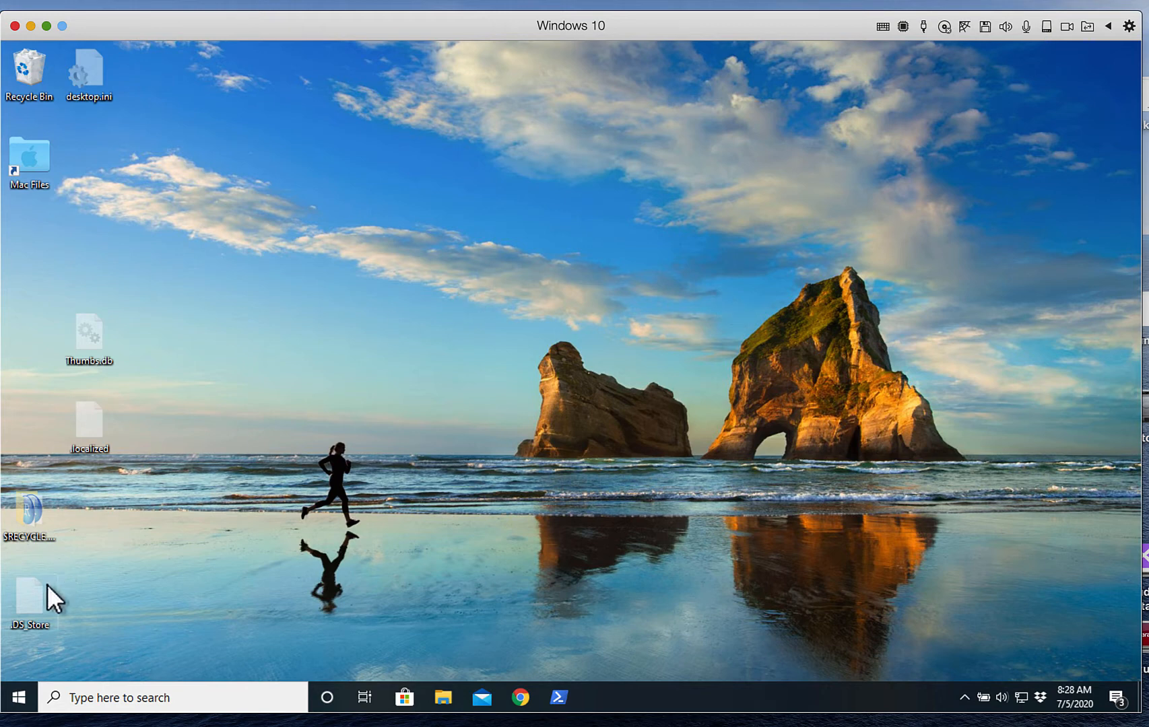
Open the About page of the System section in Windows Settings
left_click(19, 701)
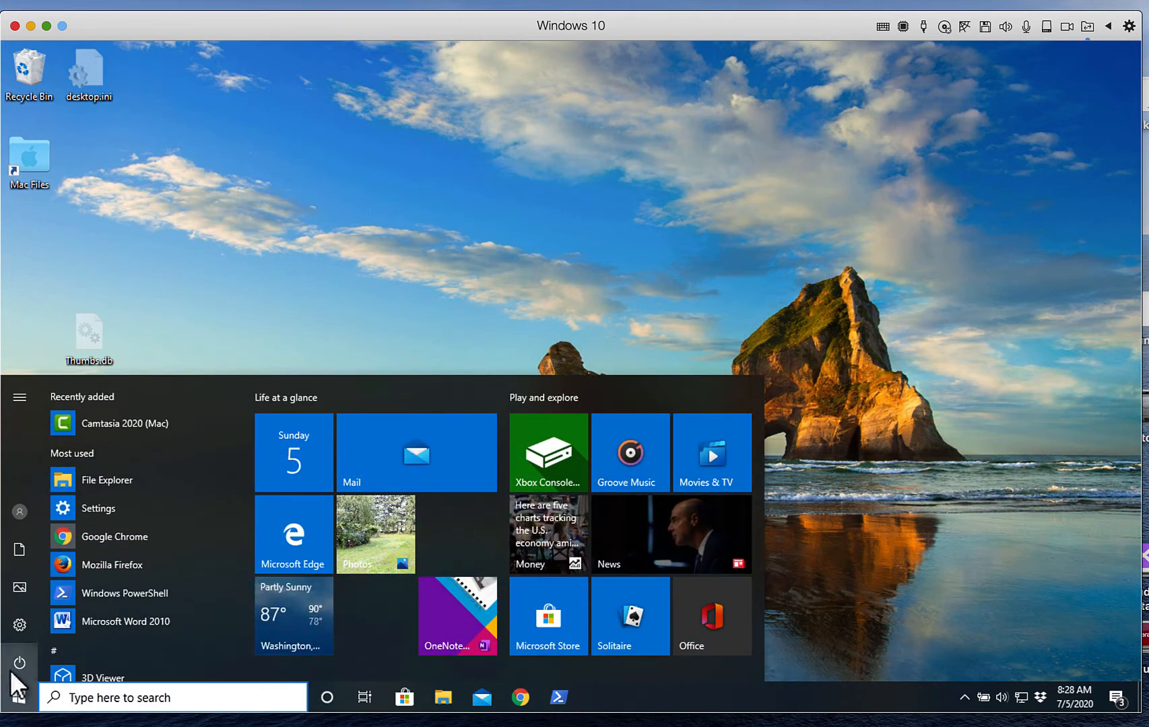
mouse_move(18, 631)
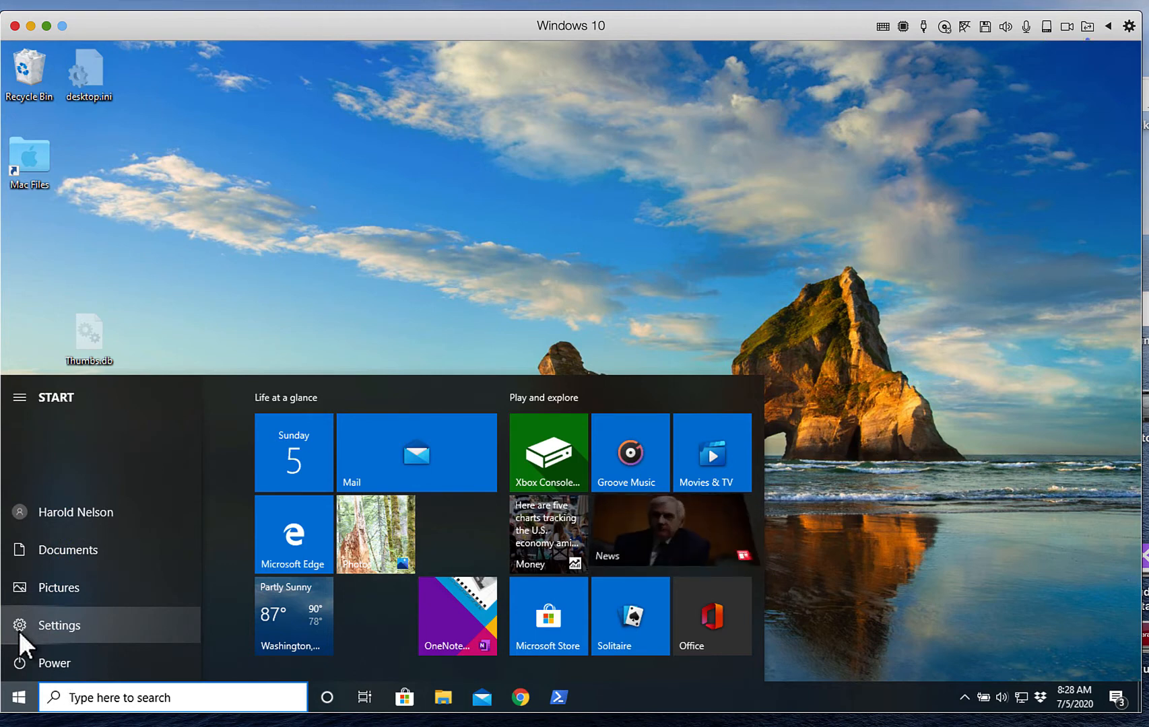
left_click(54, 625)
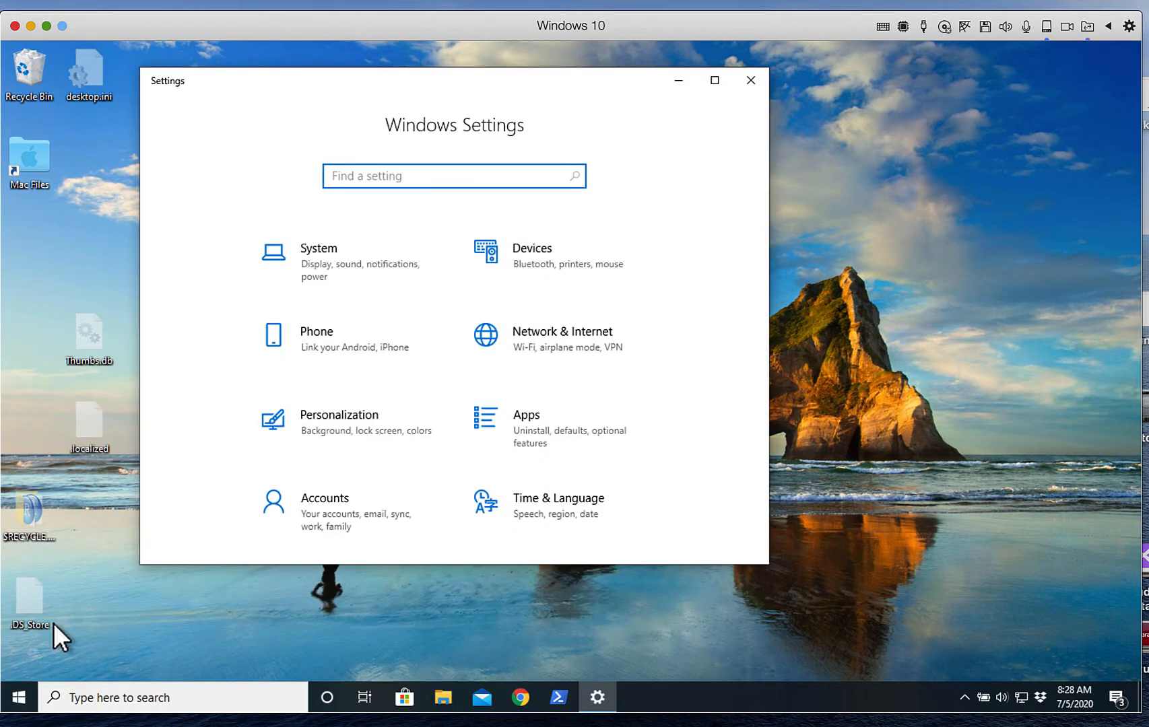
left_click(310, 246)
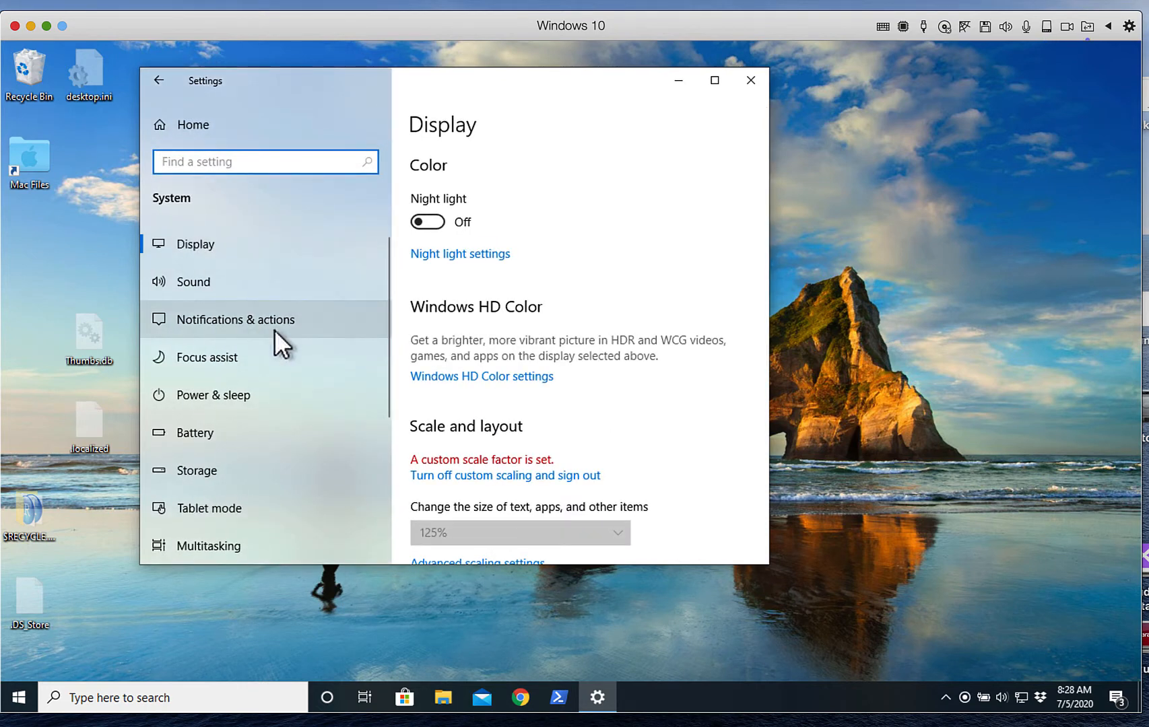
scroll(274, 330, "down", 3)
scroll(274, 330, "down", 4)
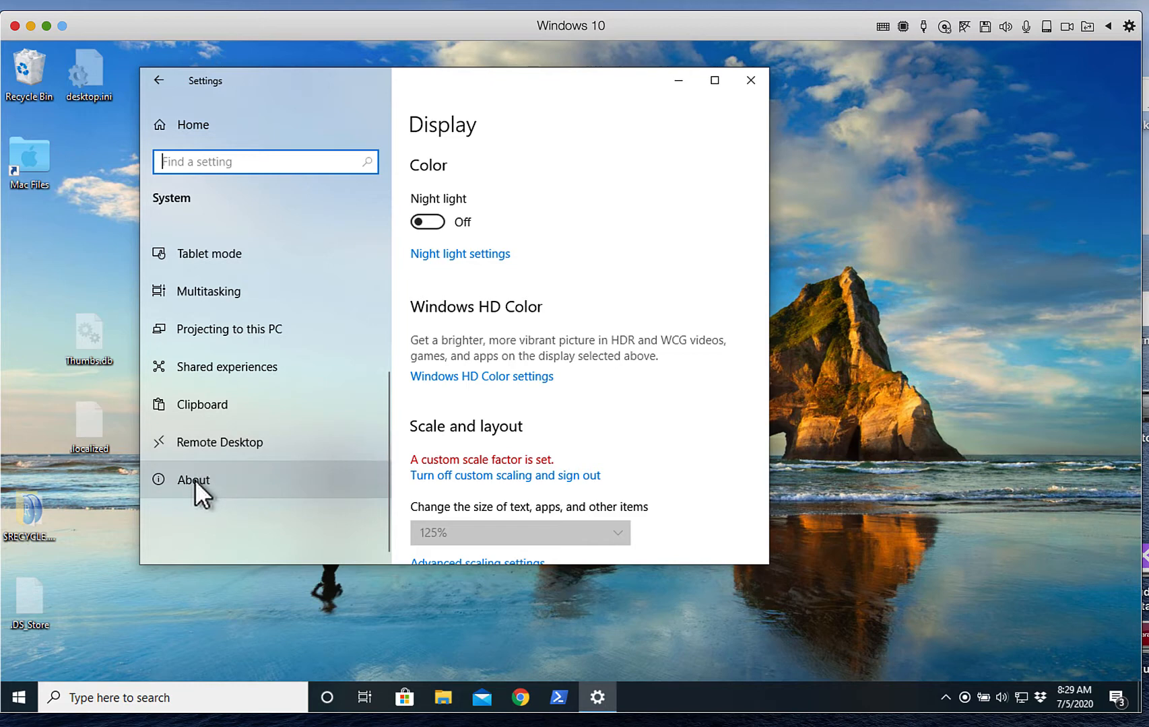
left_click(194, 479)
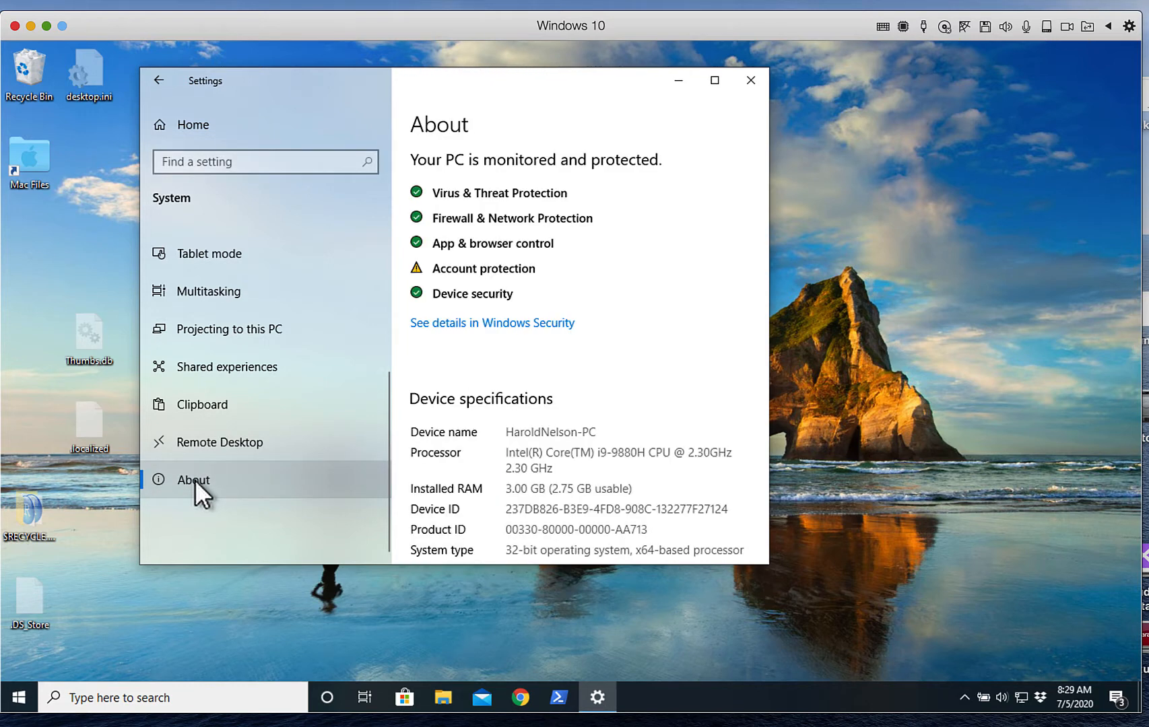
Examine the device specifications, especially the system type, and the Windows specifications, then close Settings
scroll(591, 349, "down", 3)
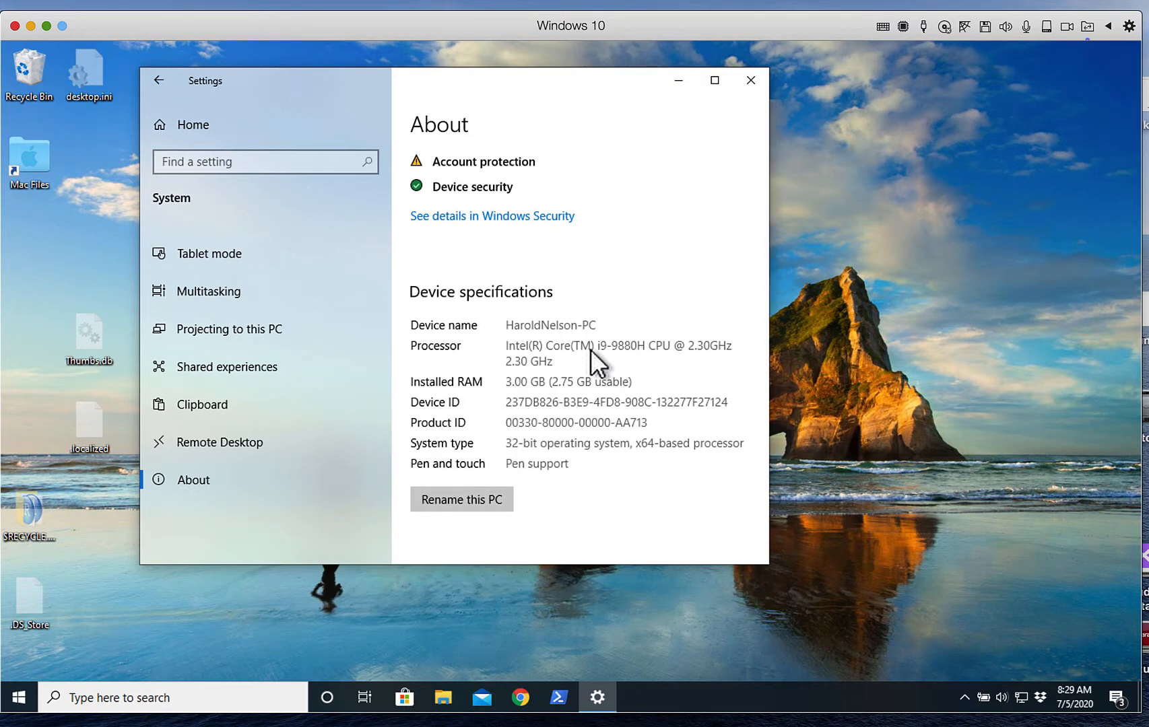
scroll(590, 348, "down", 1)
scroll(591, 349, "down", 4)
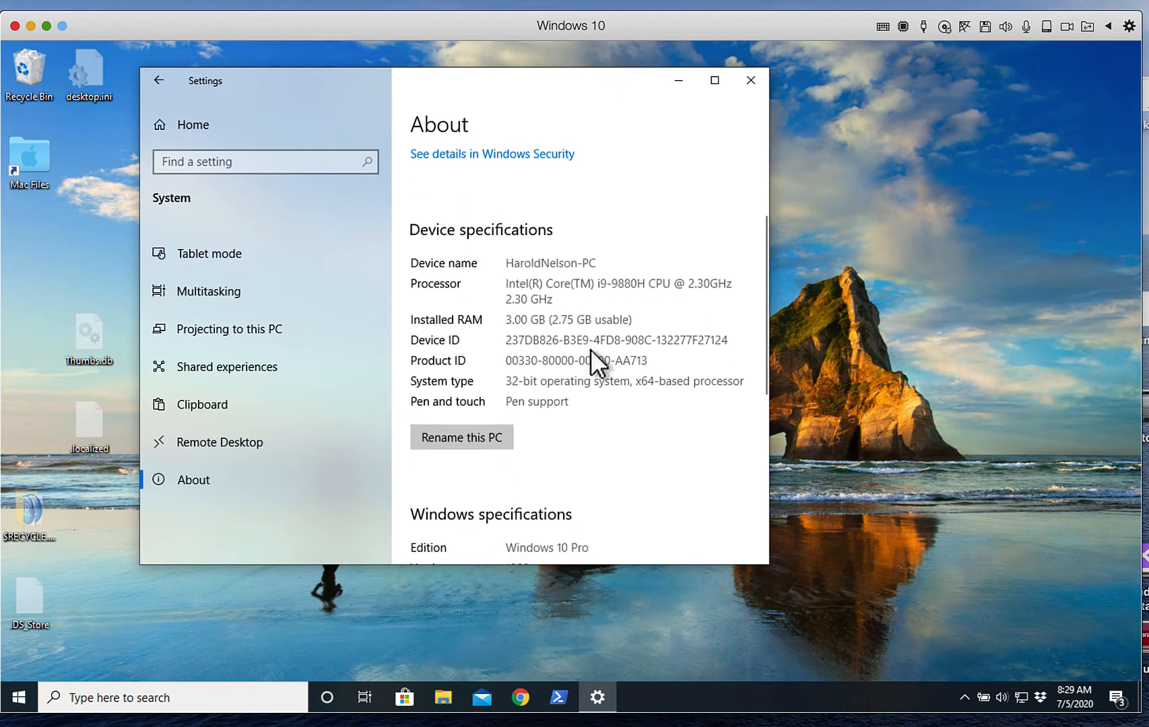
scroll(591, 349, "down", 3)
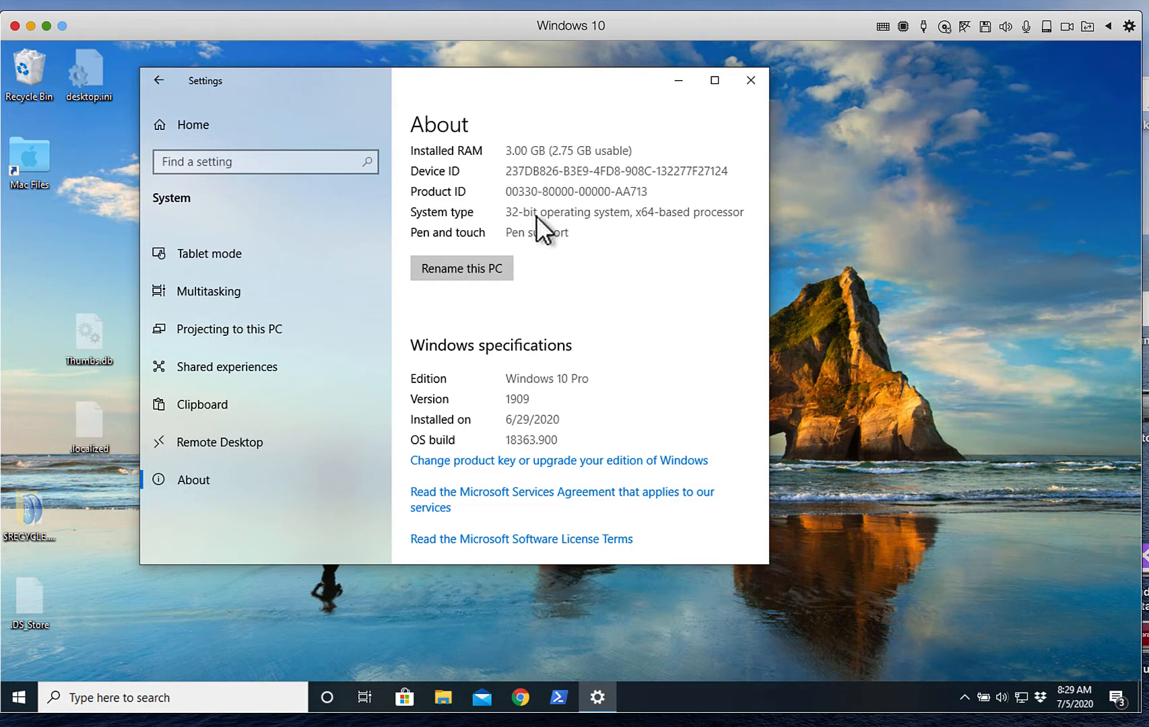
left_click(748, 80)
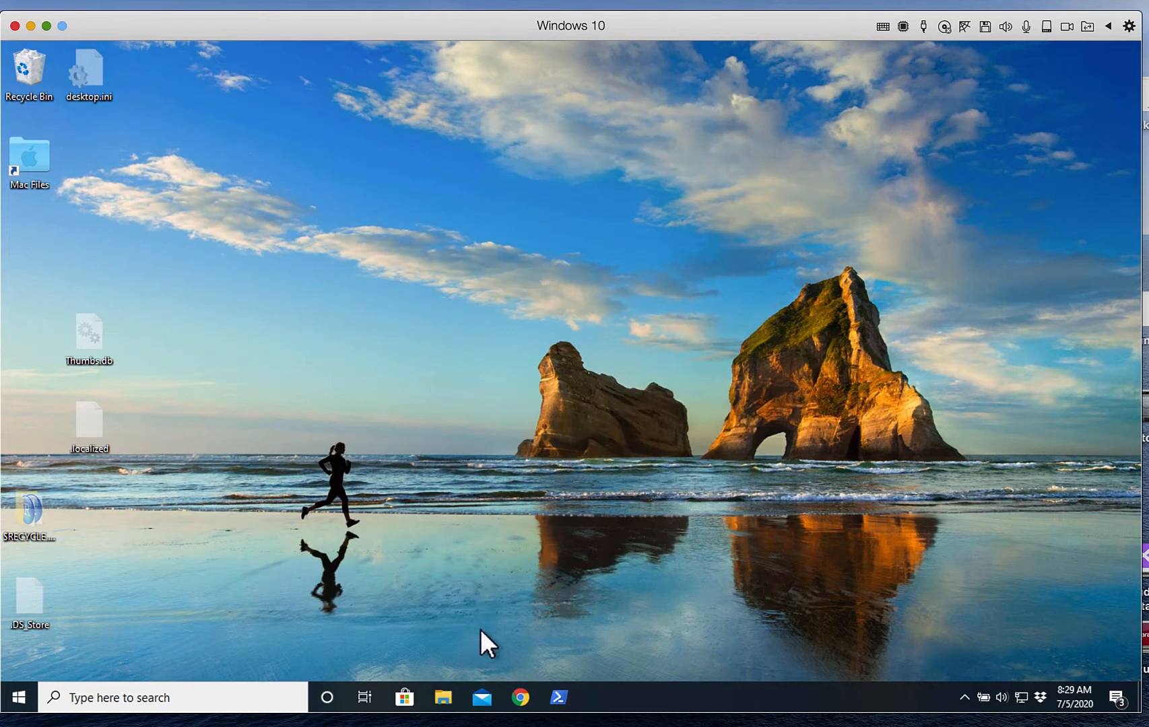
Switch to Google Chrome and search the web for "r cran windows"
left_click(521, 696)
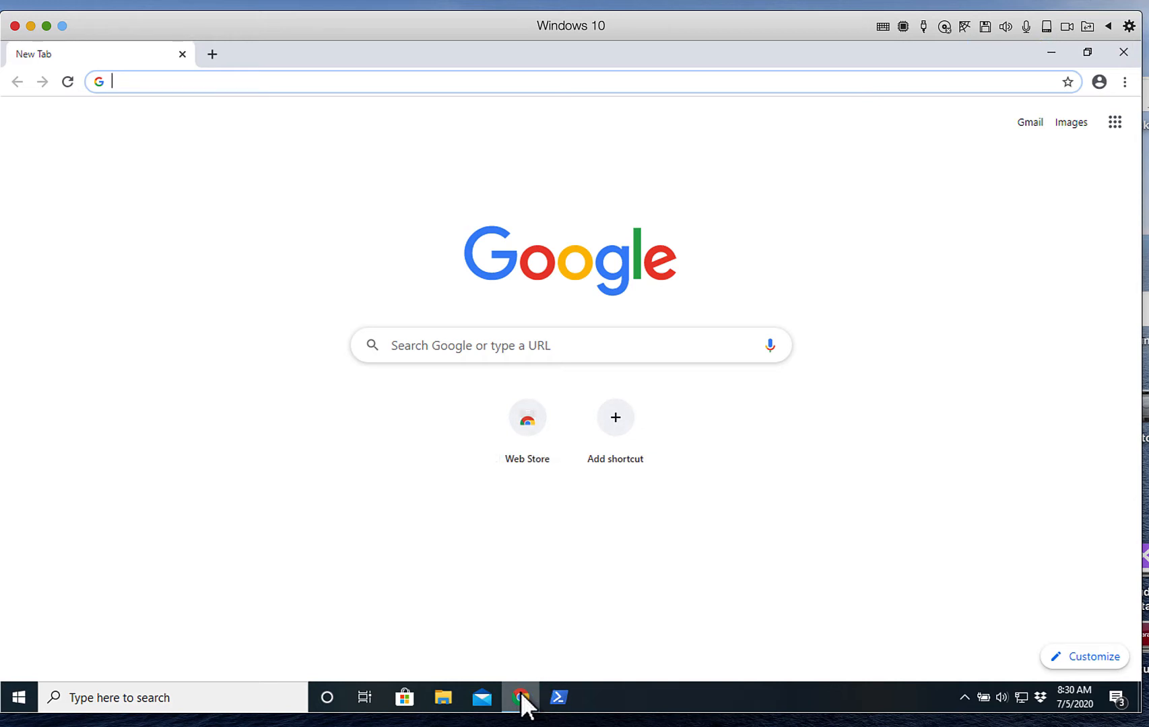
type("r c")
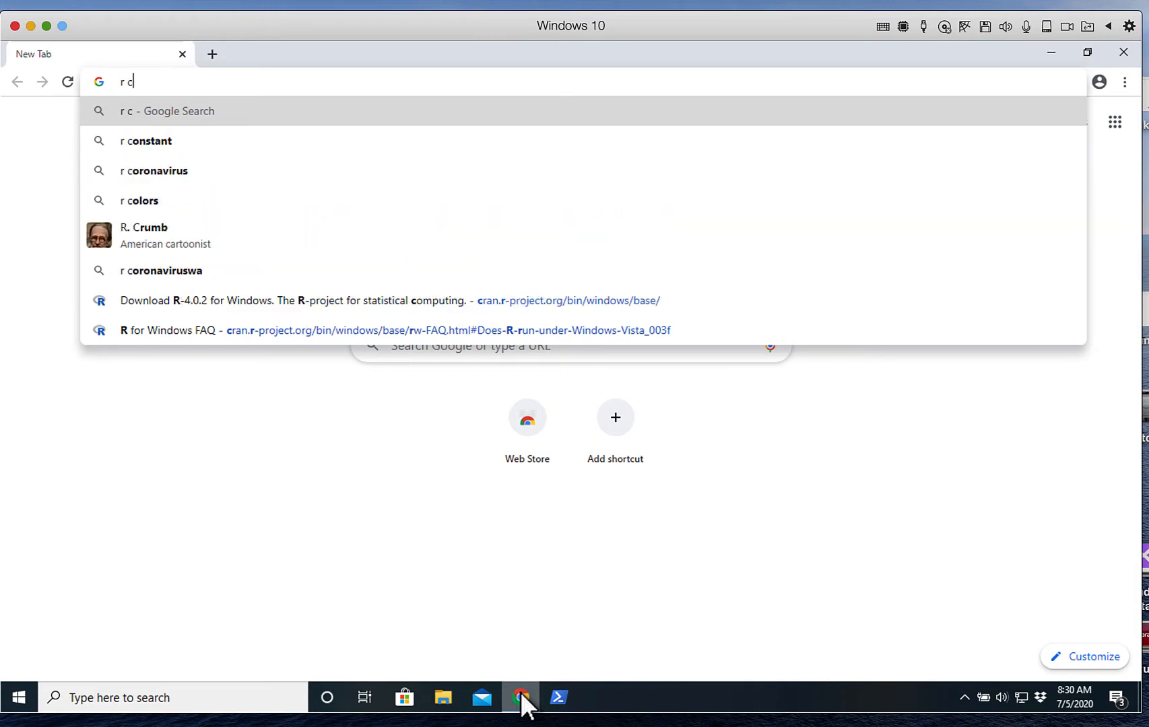
type("ran ")
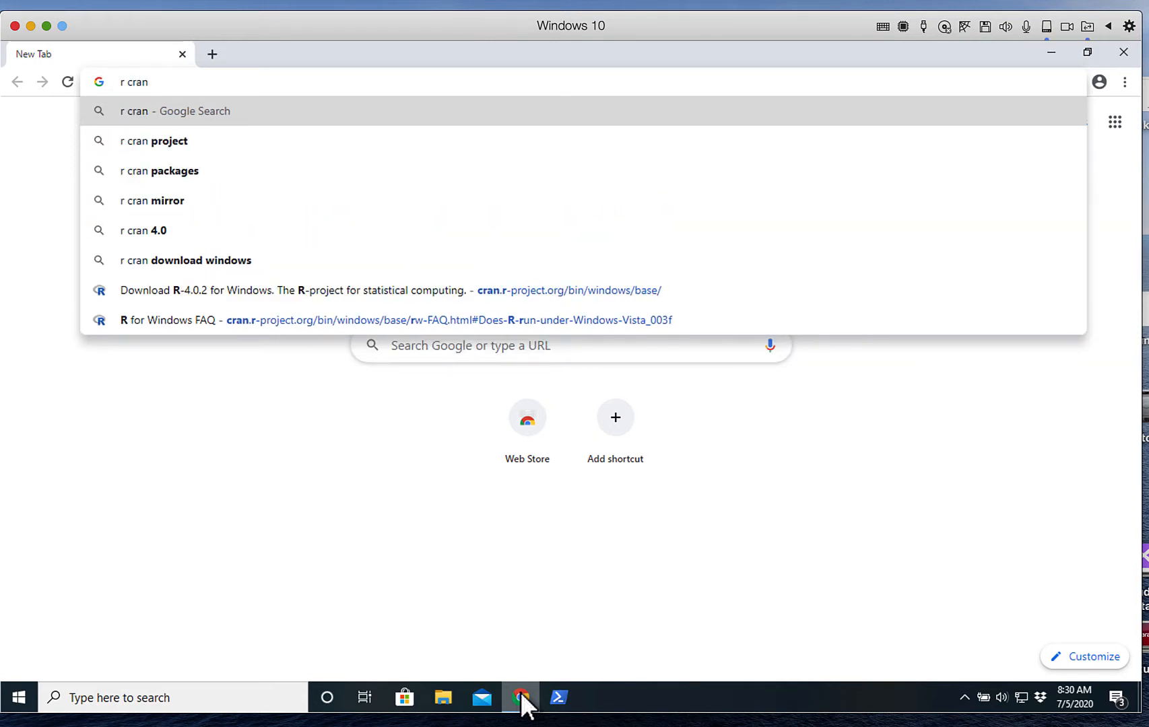
type("window")
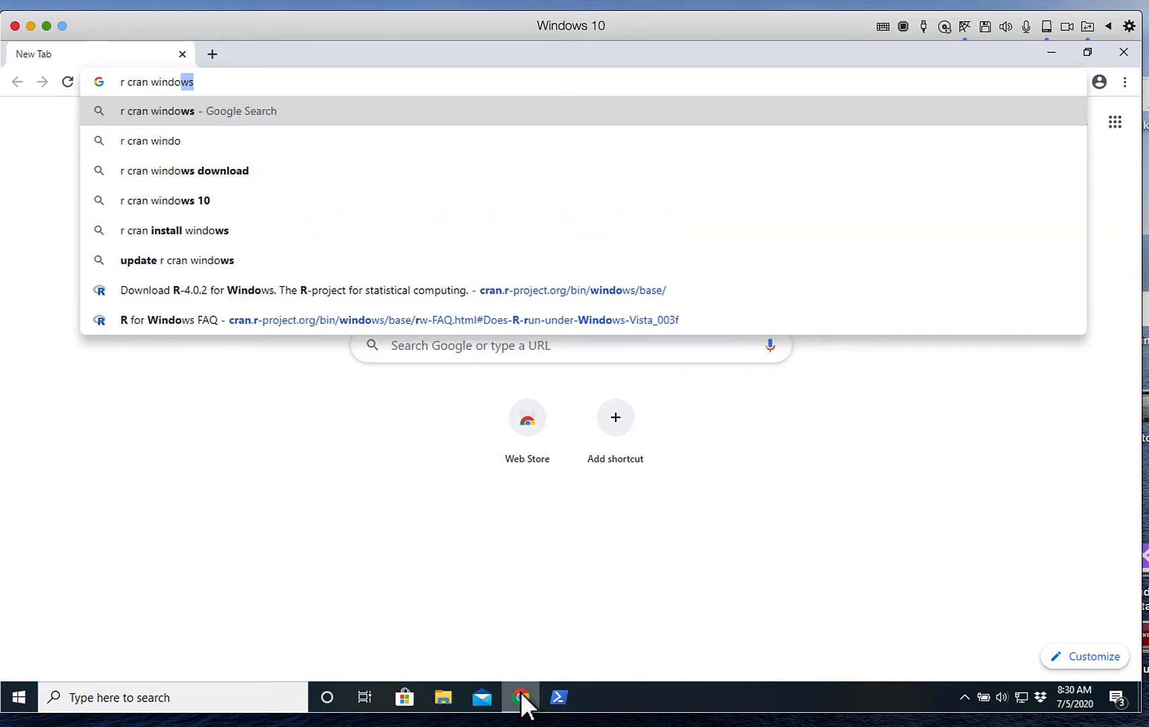
type("s")
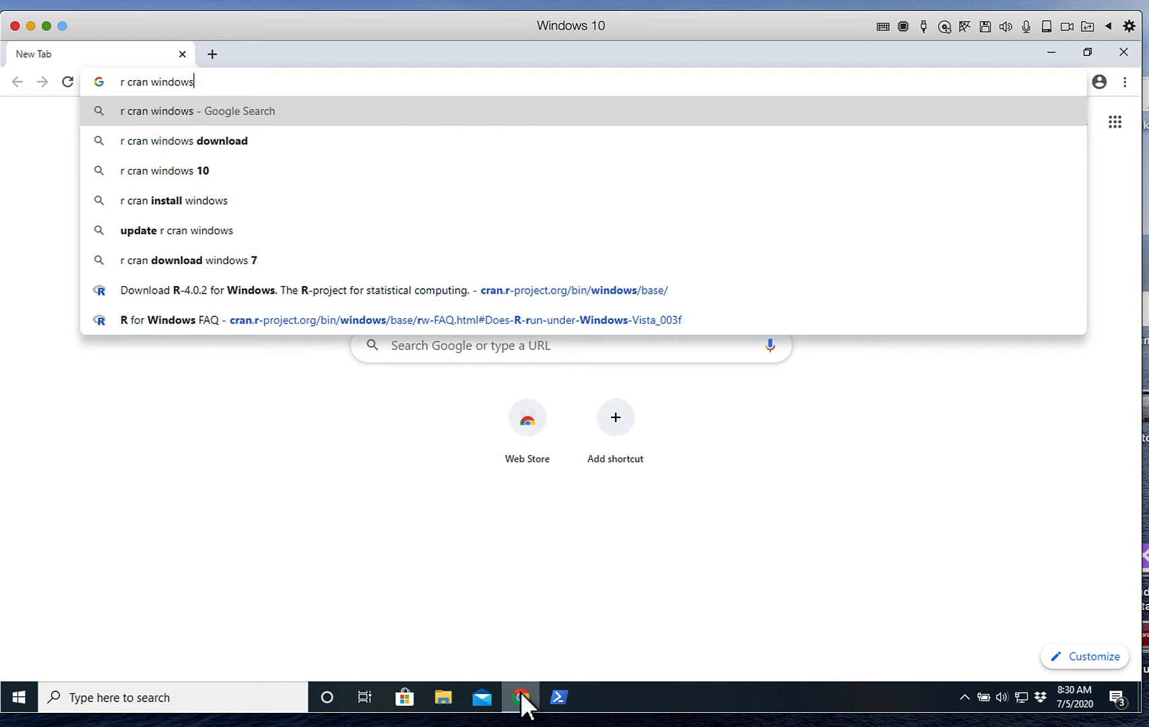
key("Return")
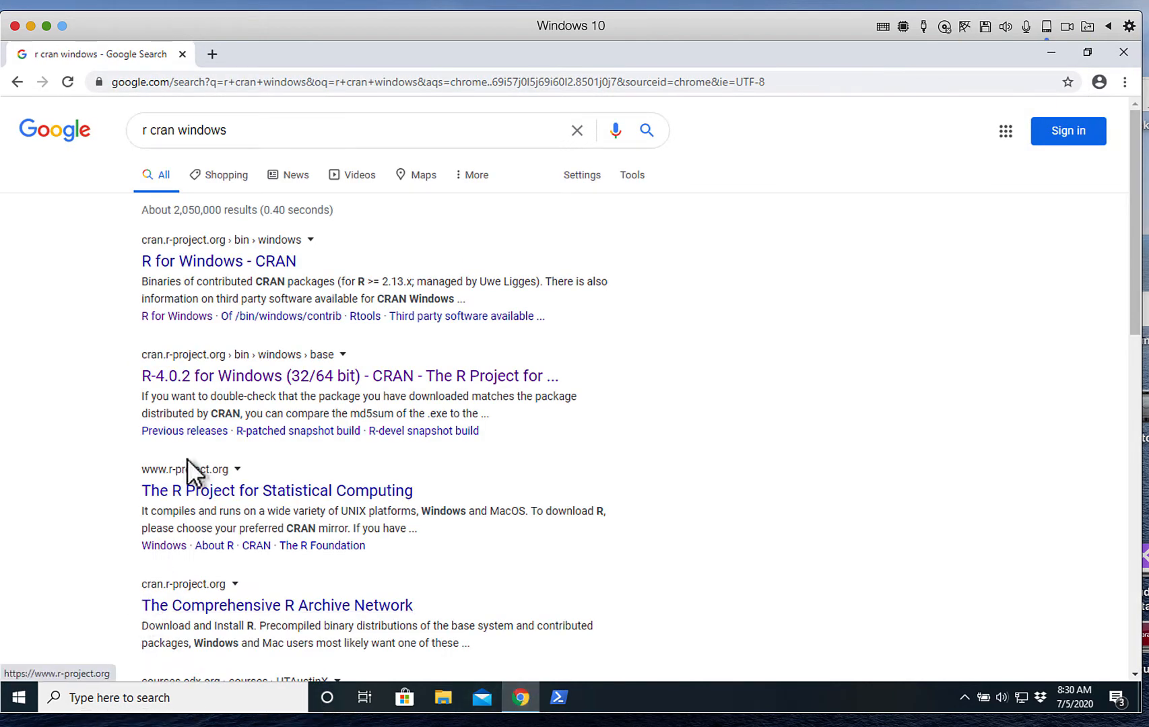
From the CRAN "R for Windows" search result, go to the base distribution and download R 4.0.2 for Windows
left_click(221, 260)
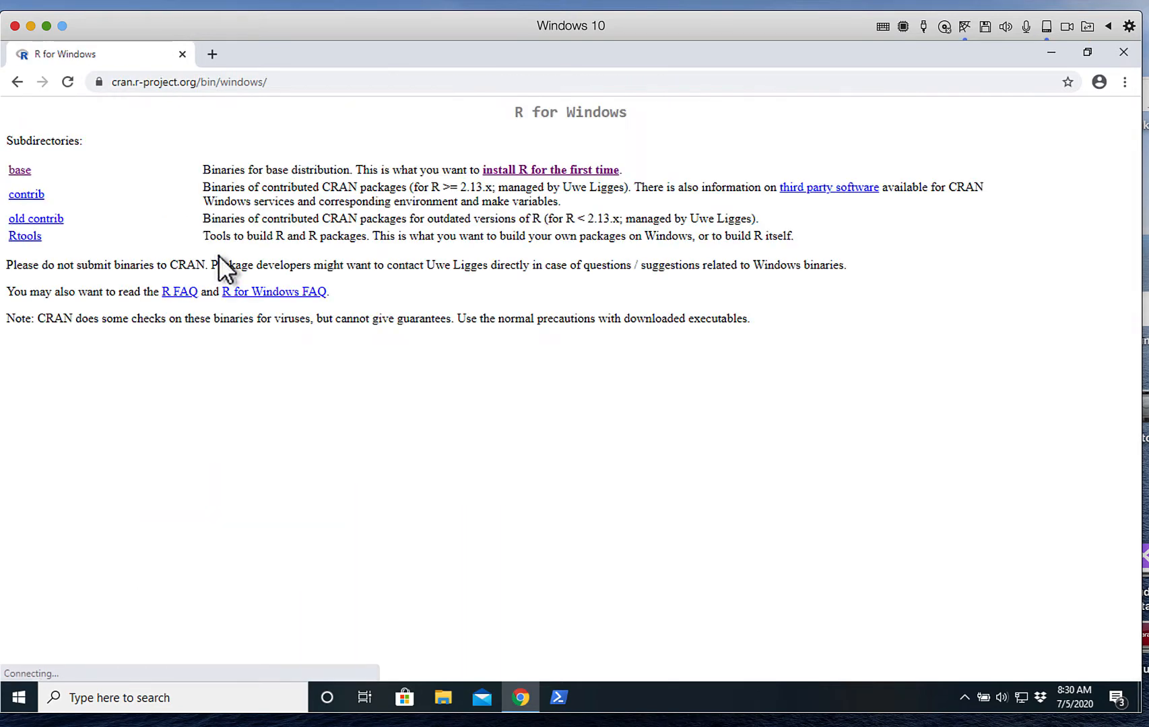
left_click(19, 172)
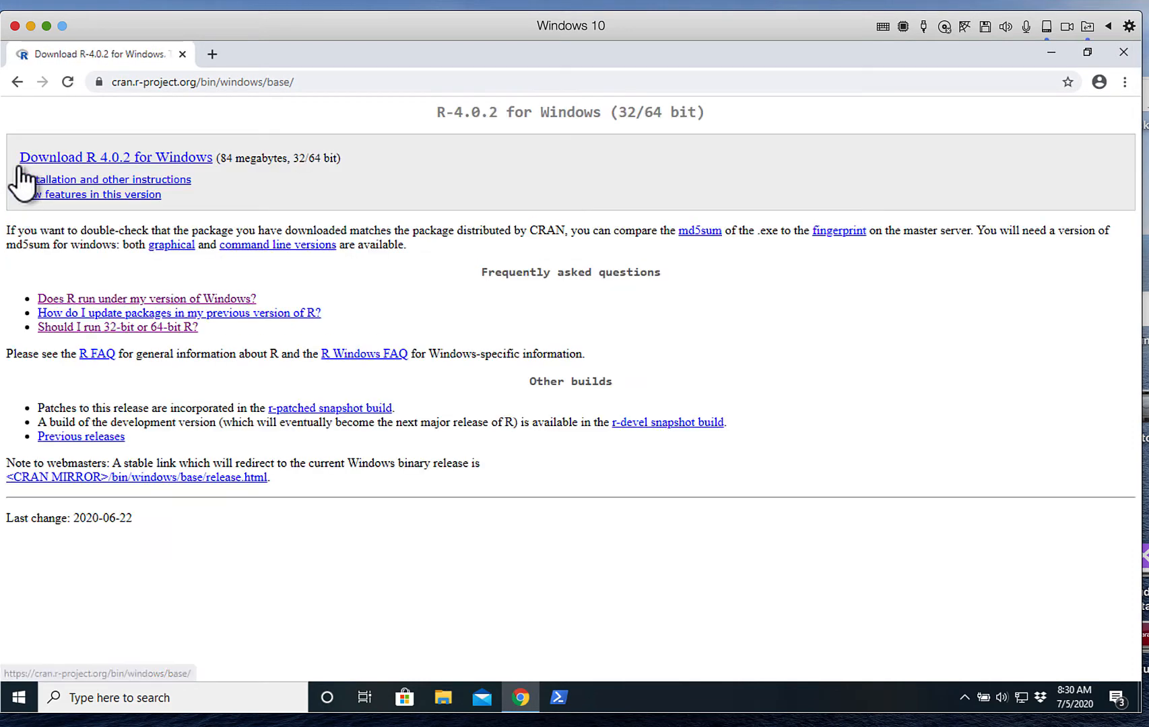
left_click(115, 158)
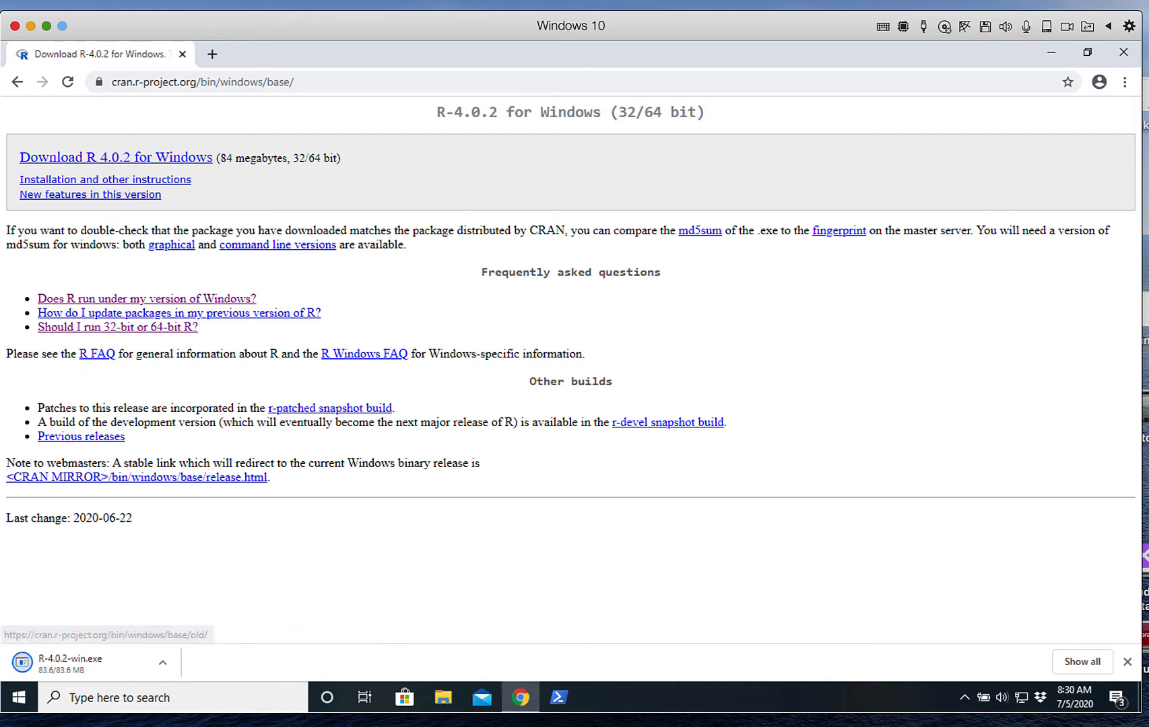
Launch the downloaded R-4.0.2-win.exe, allow it to make changes to the device, and accept English as the setup language
left_click(164, 663)
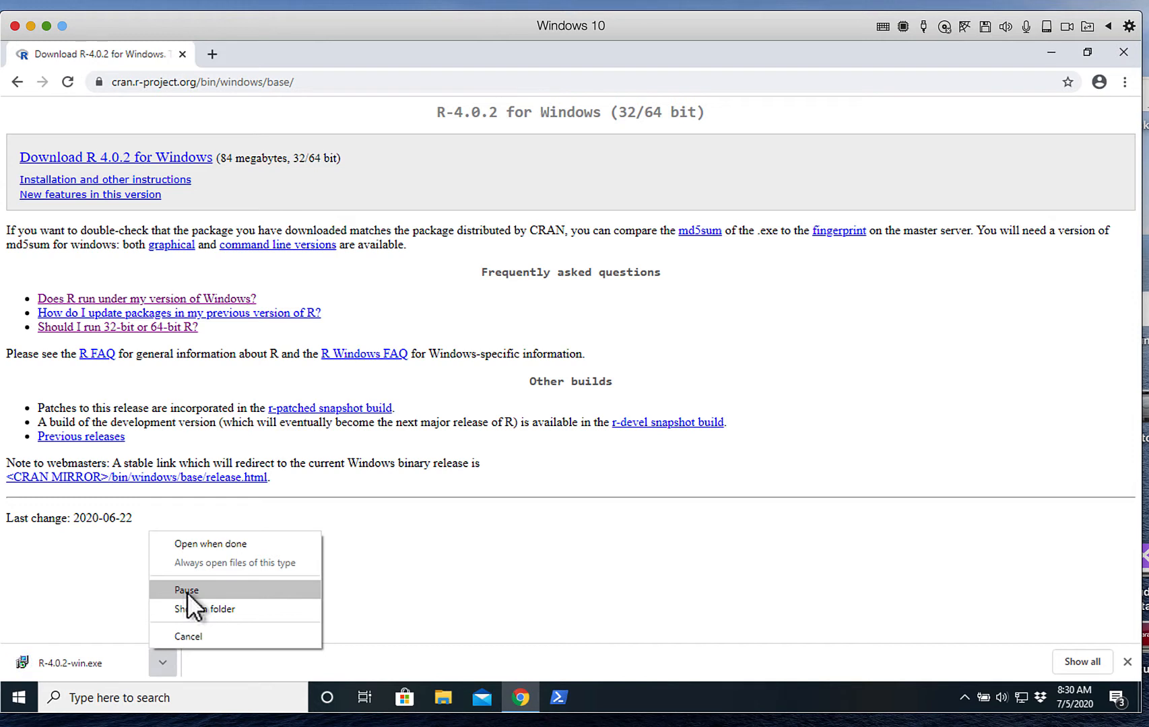
left_click(206, 544)
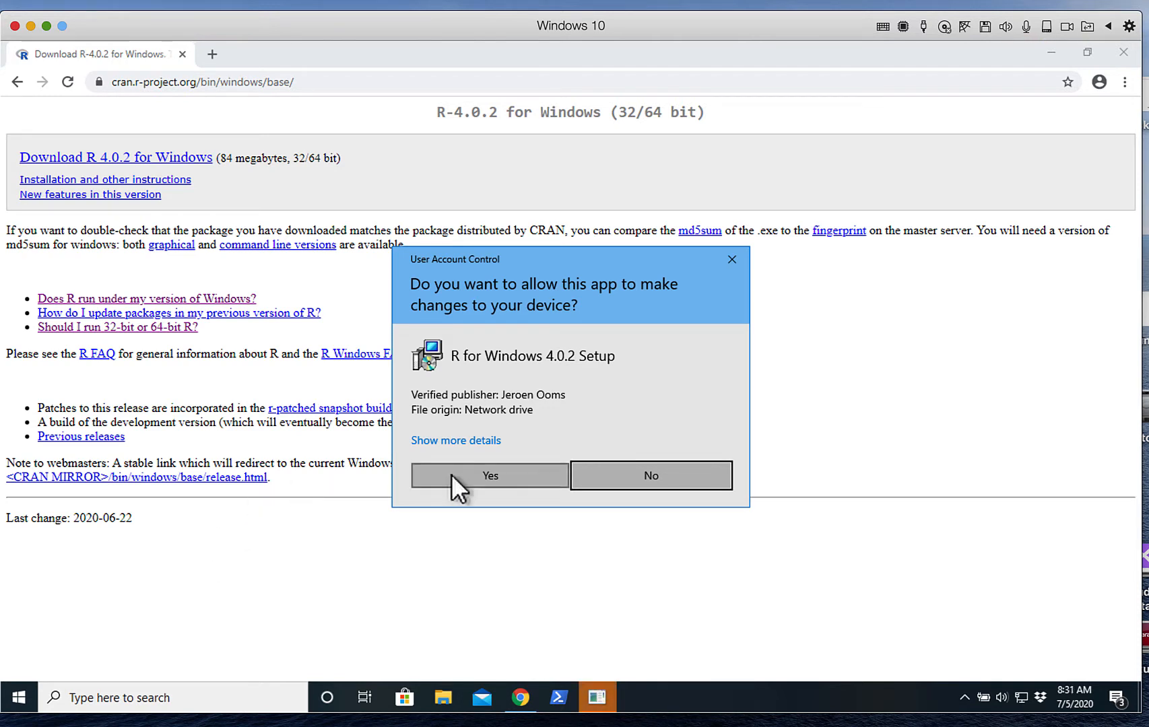
left_click(488, 475)
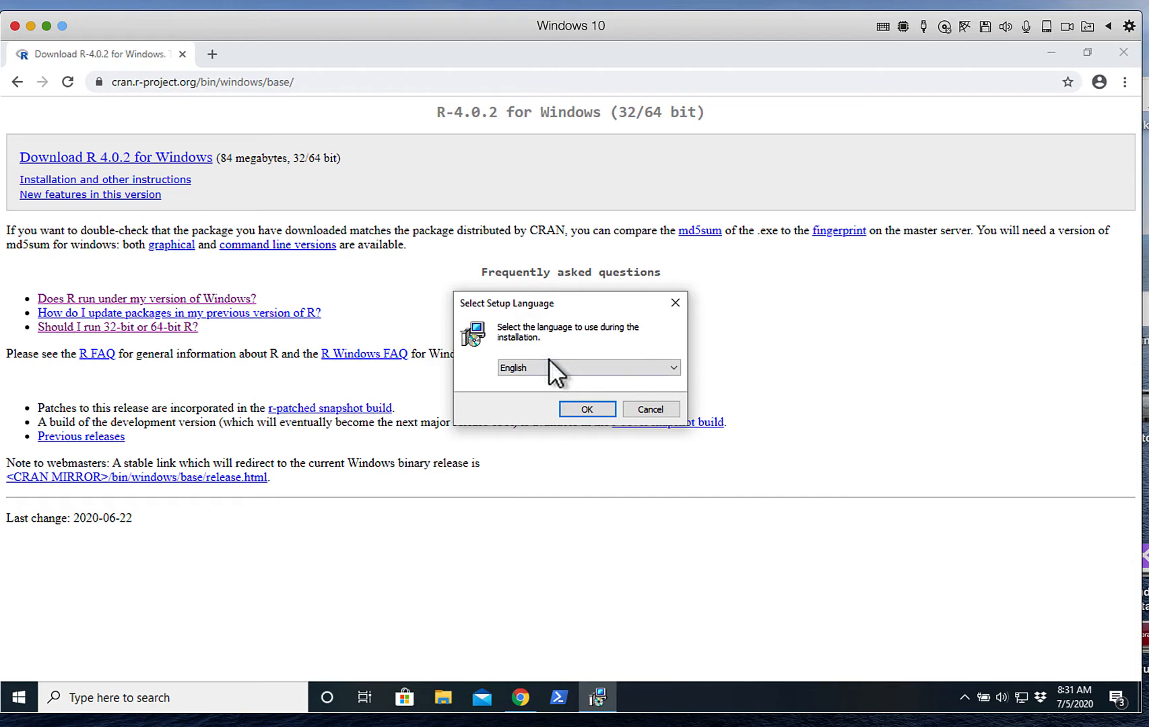
left_click(587, 409)
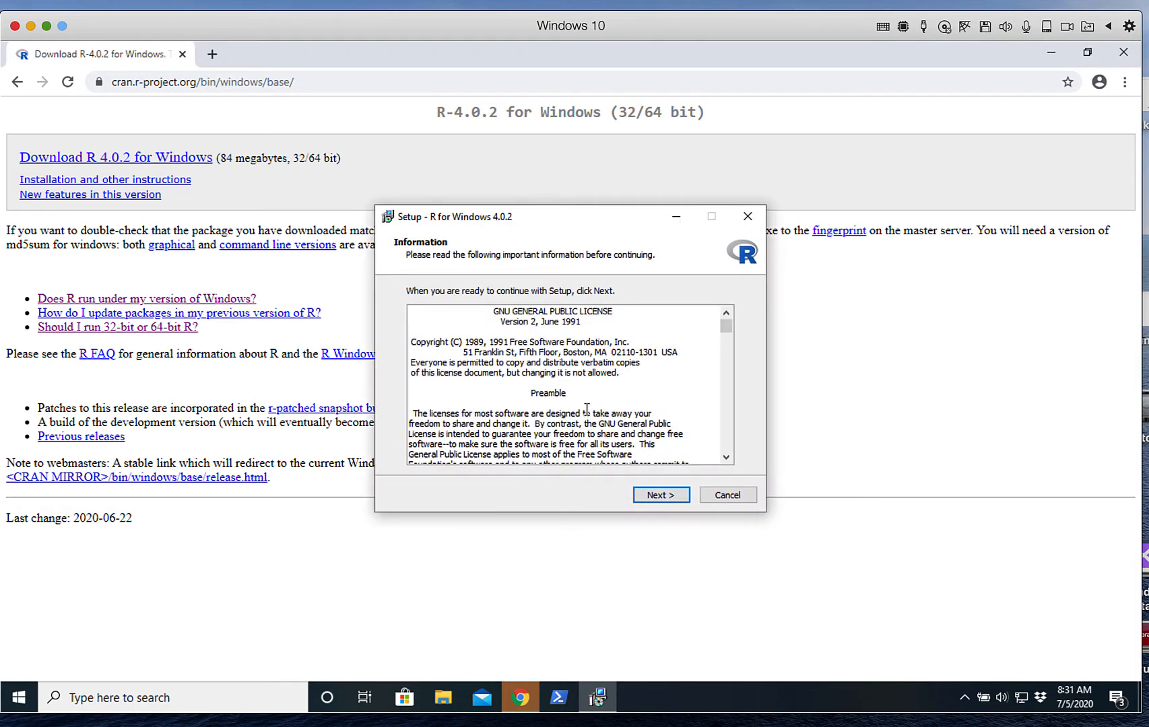
Proceed past the licence, keeping the C:\Program Files\R\R-4.0.2 folder, 32-bit User installation, default startup options and Start Menu folder R
left_click(650, 489)
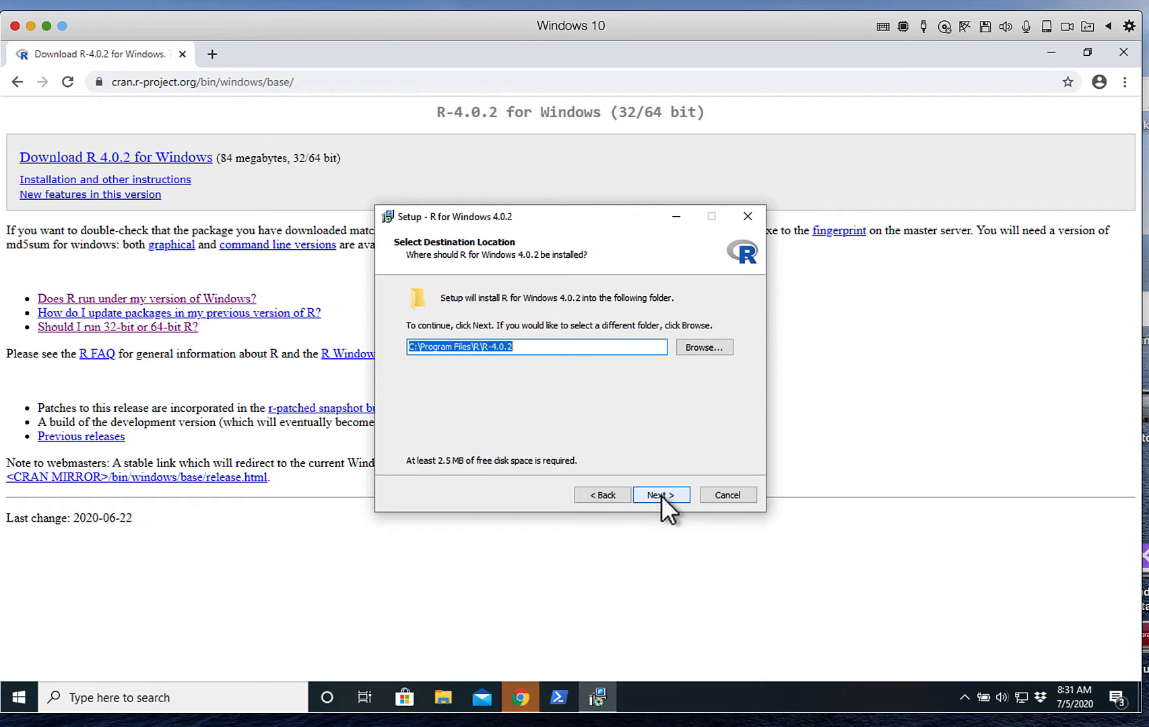
left_click(663, 496)
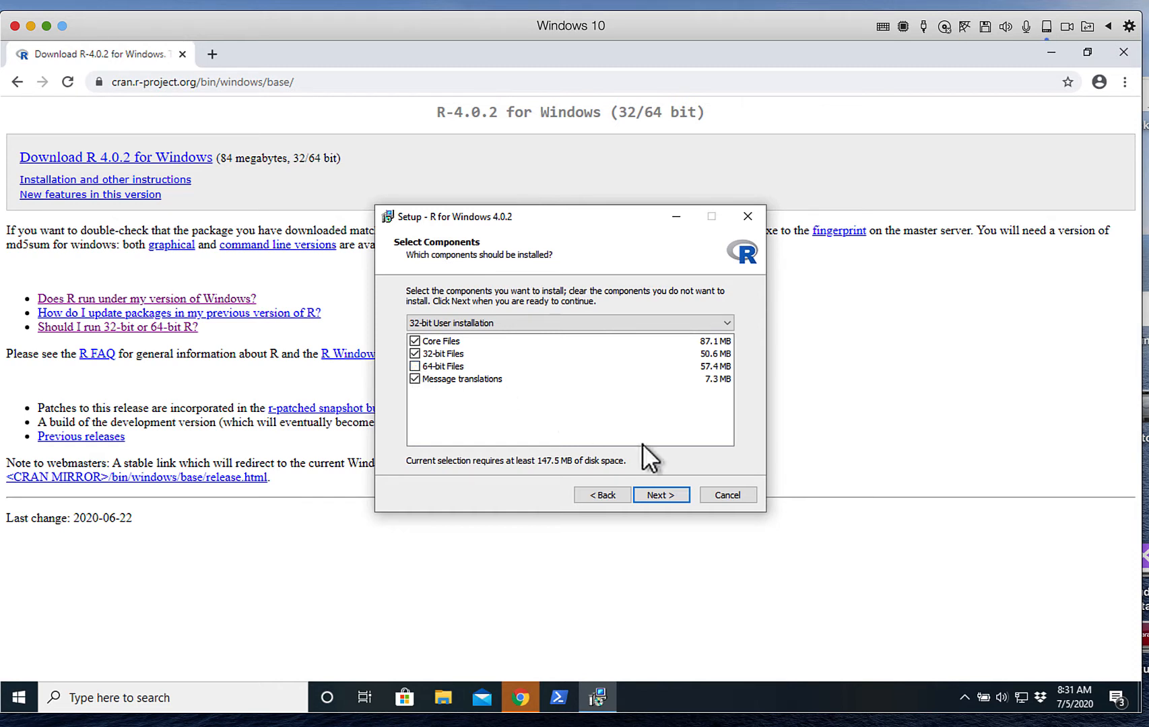
left_click(658, 495)
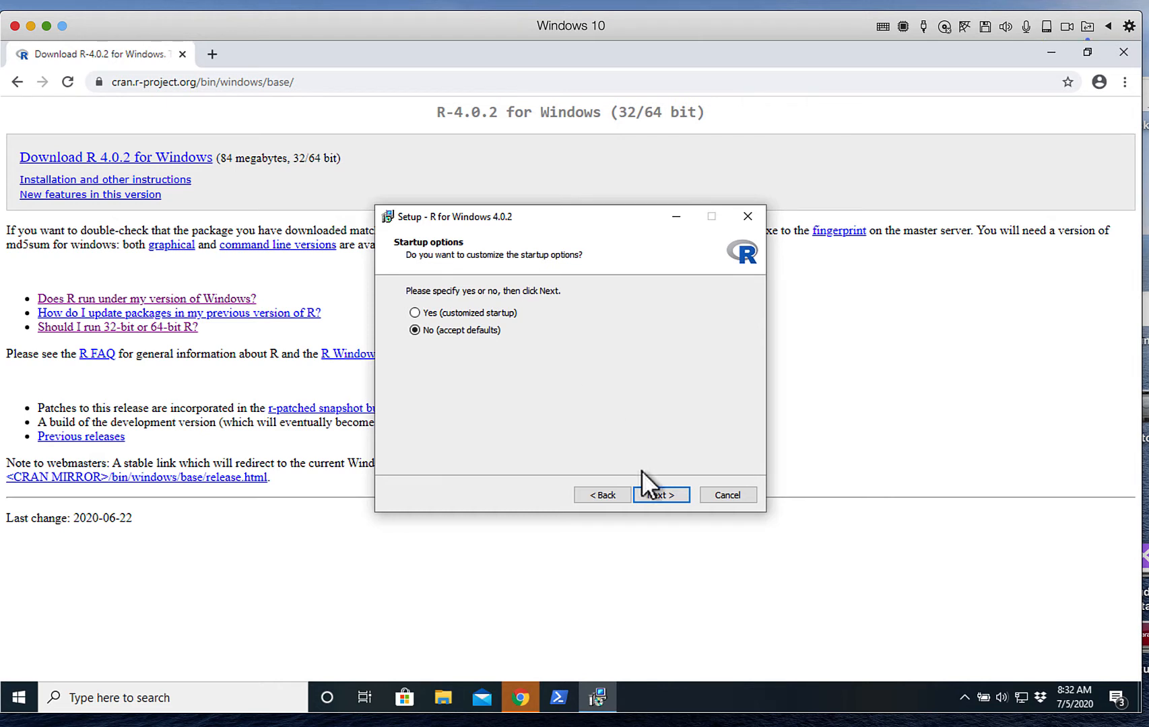
left_click(662, 495)
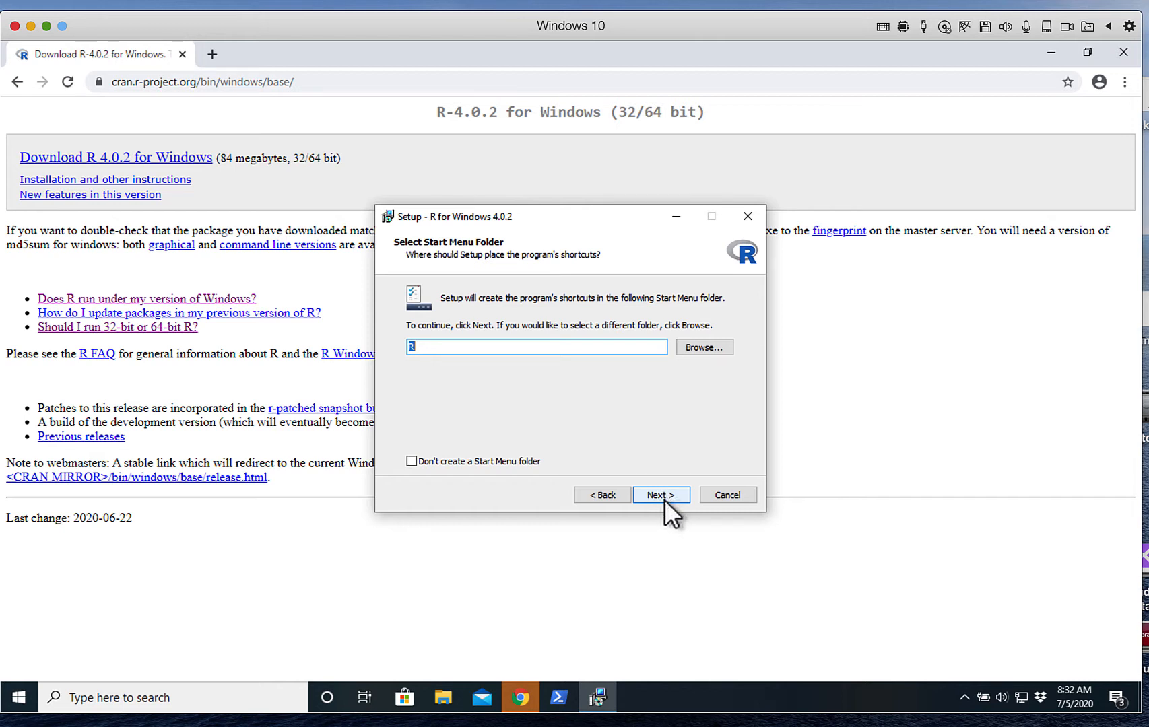
left_click(663, 495)
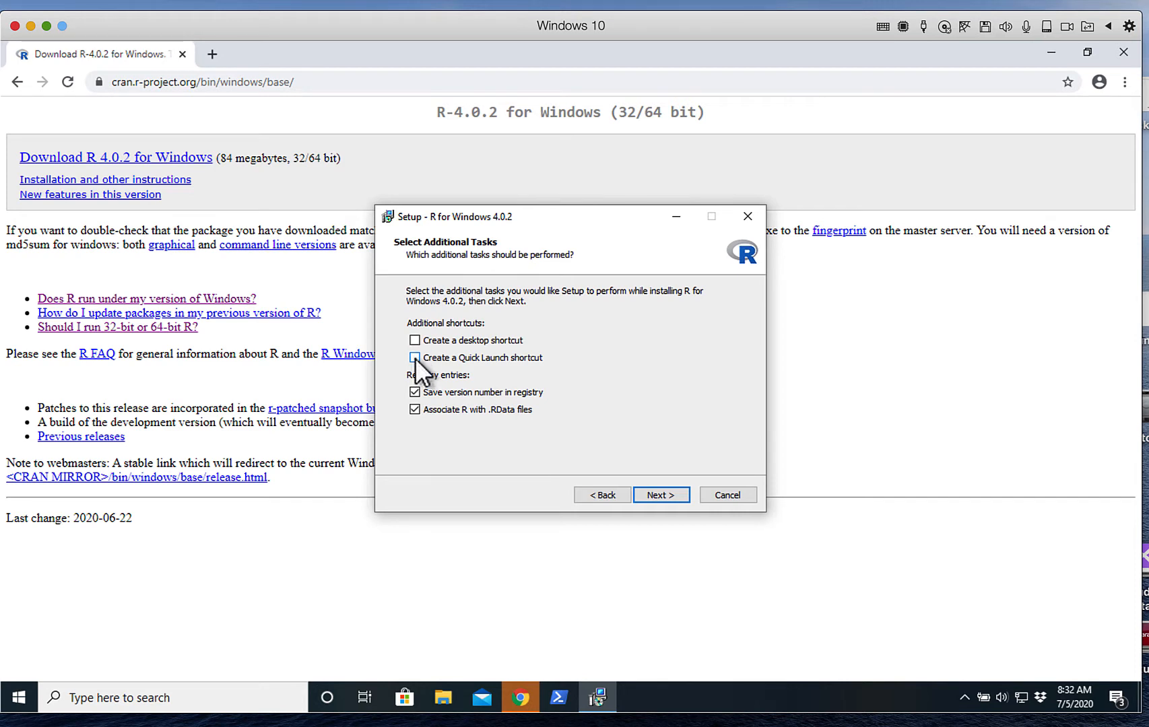
Toggle the desktop shortcut option, install R for Windows 4.0.2, and finish the setup wizard
left_click(414, 340)
left_click(668, 493)
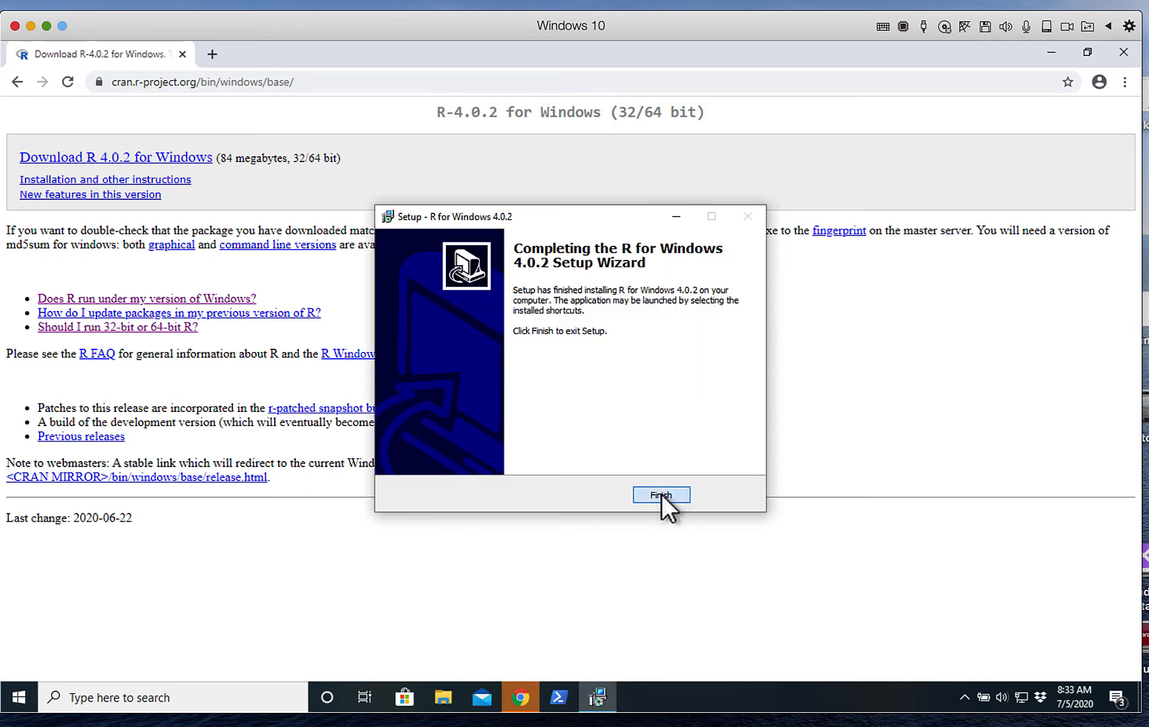
left_click(662, 495)
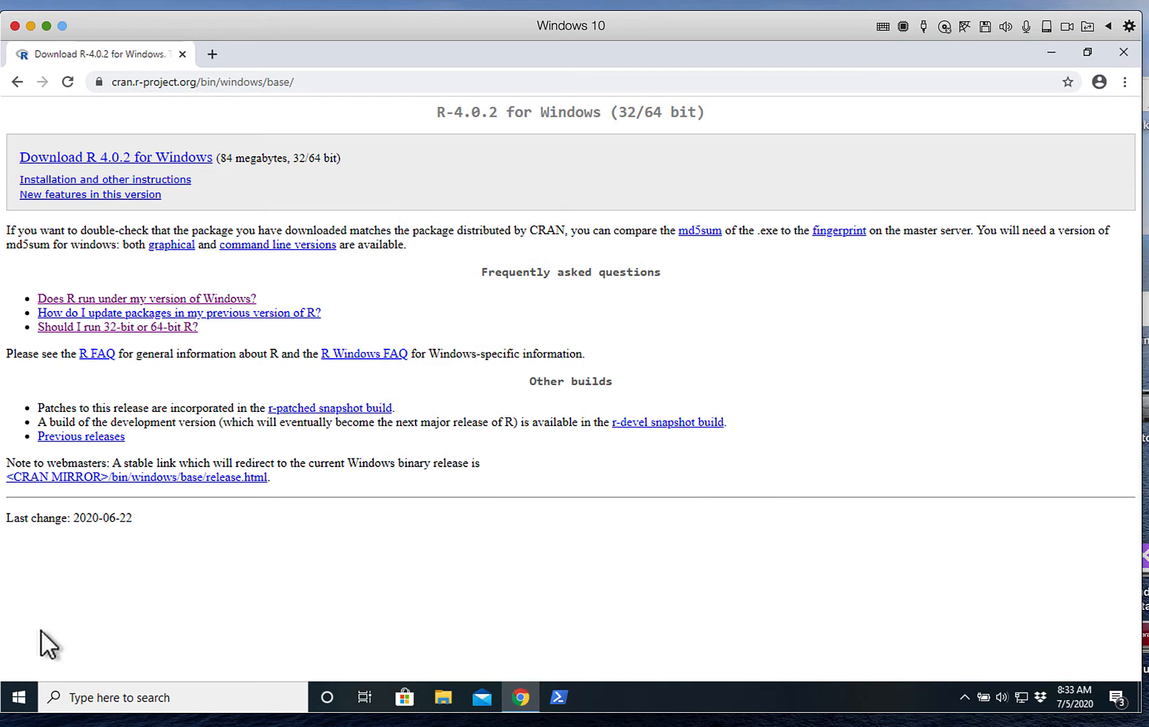
Locate the newly installed R folder in the alphabetical list of installed programs and expand it
left_click(17, 699)
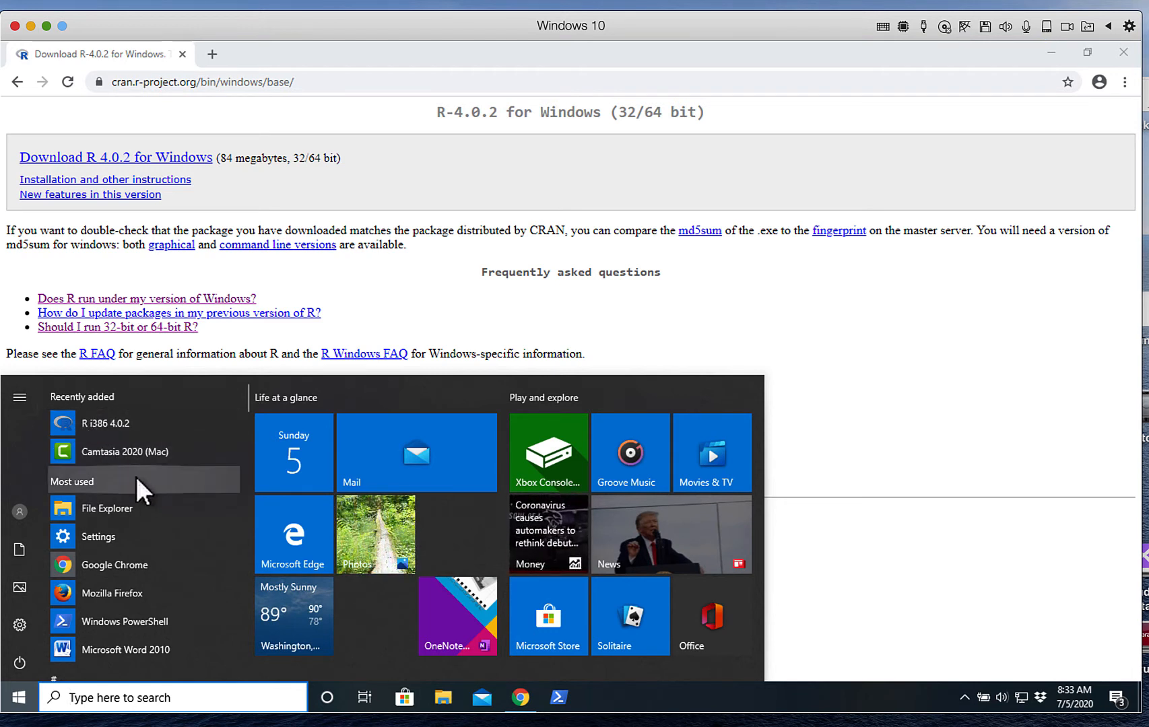
scroll(140, 484, "down", 5)
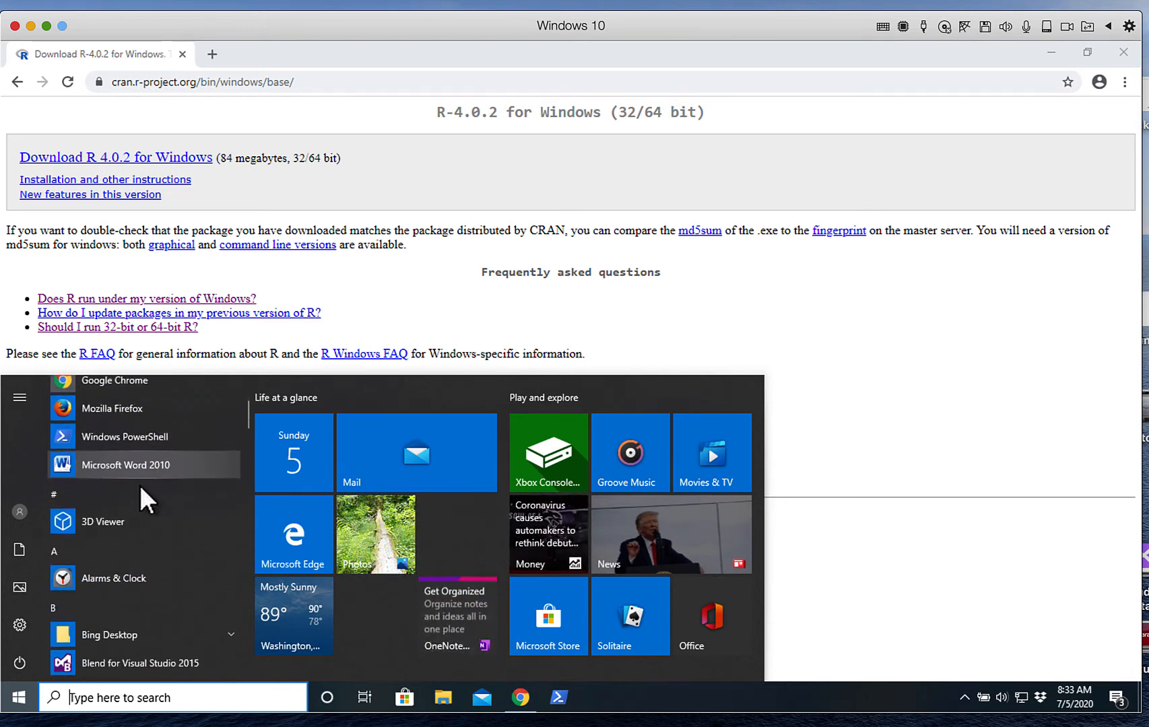
scroll(140, 483, "down", 6)
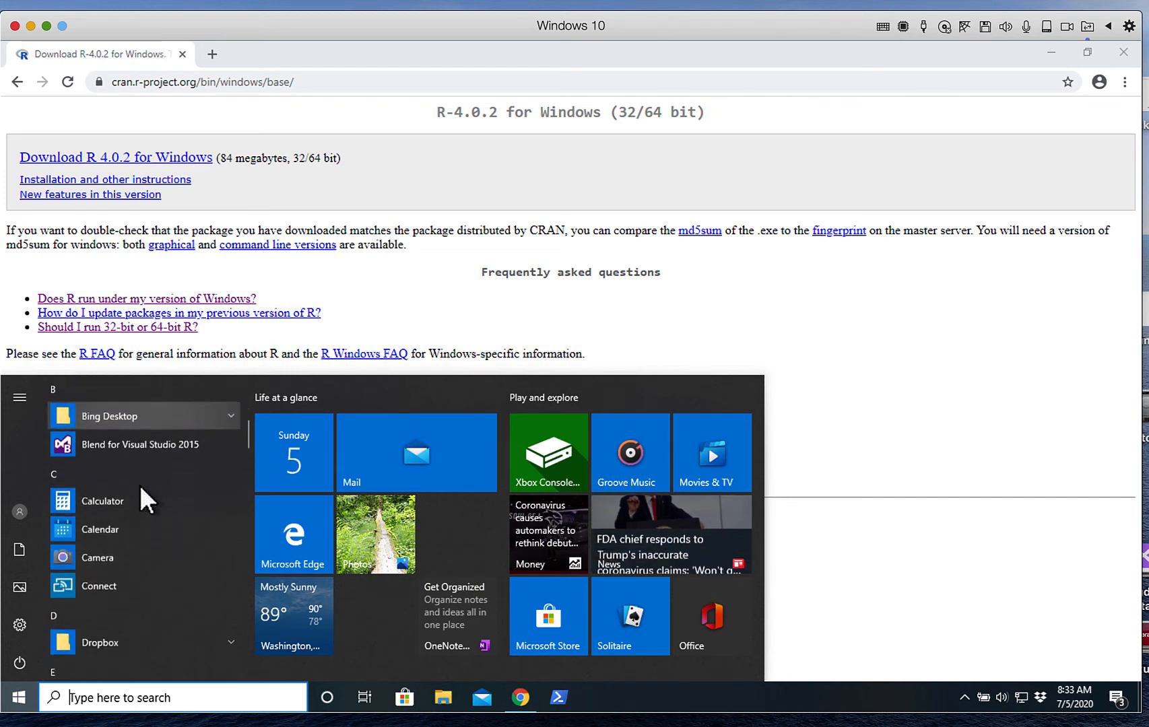
scroll(140, 483, "down", 6)
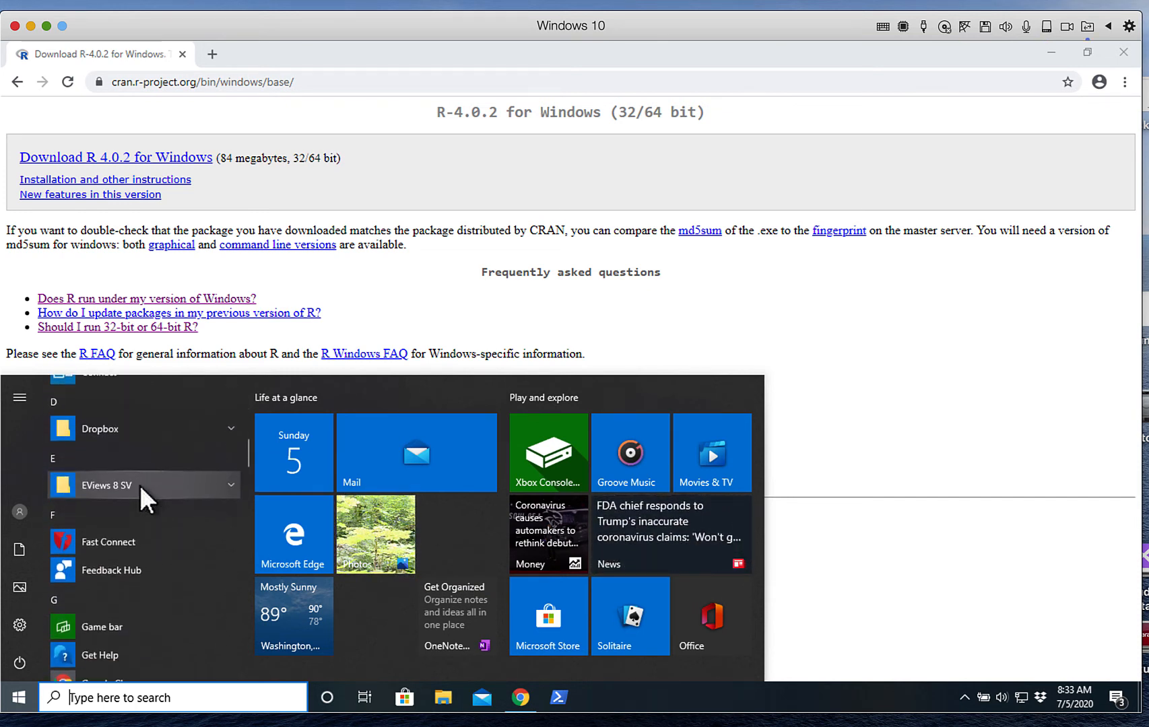
scroll(139, 482, "down", 6)
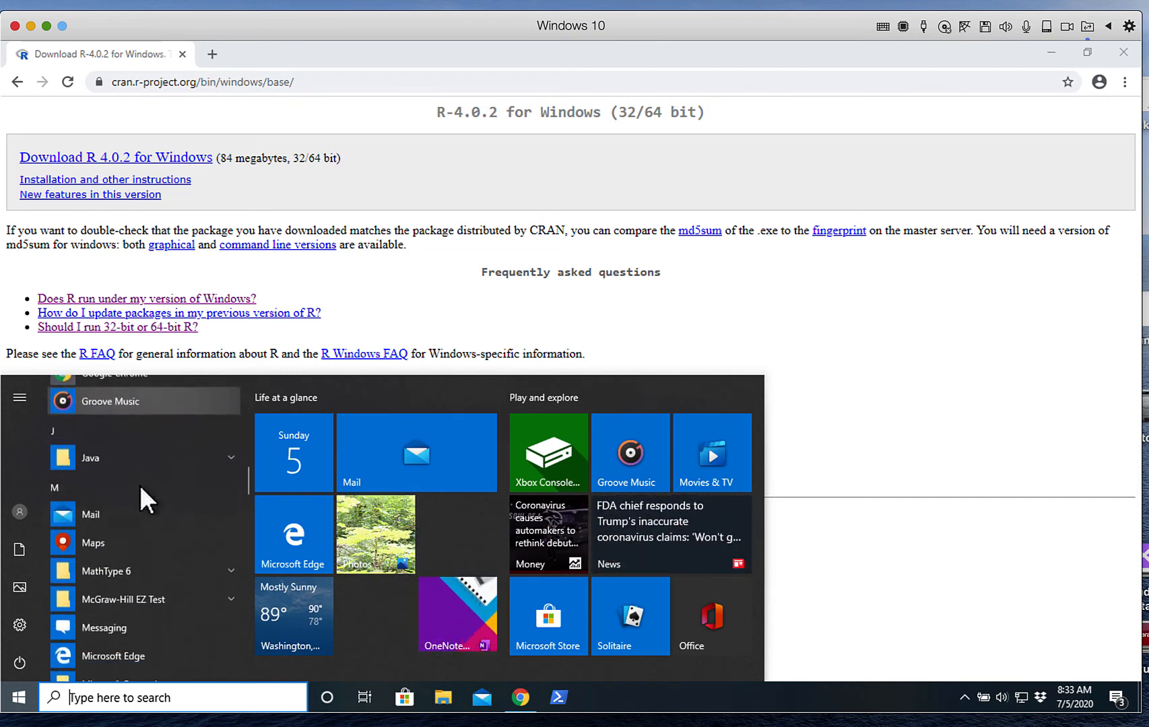
scroll(139, 483, "down", 6)
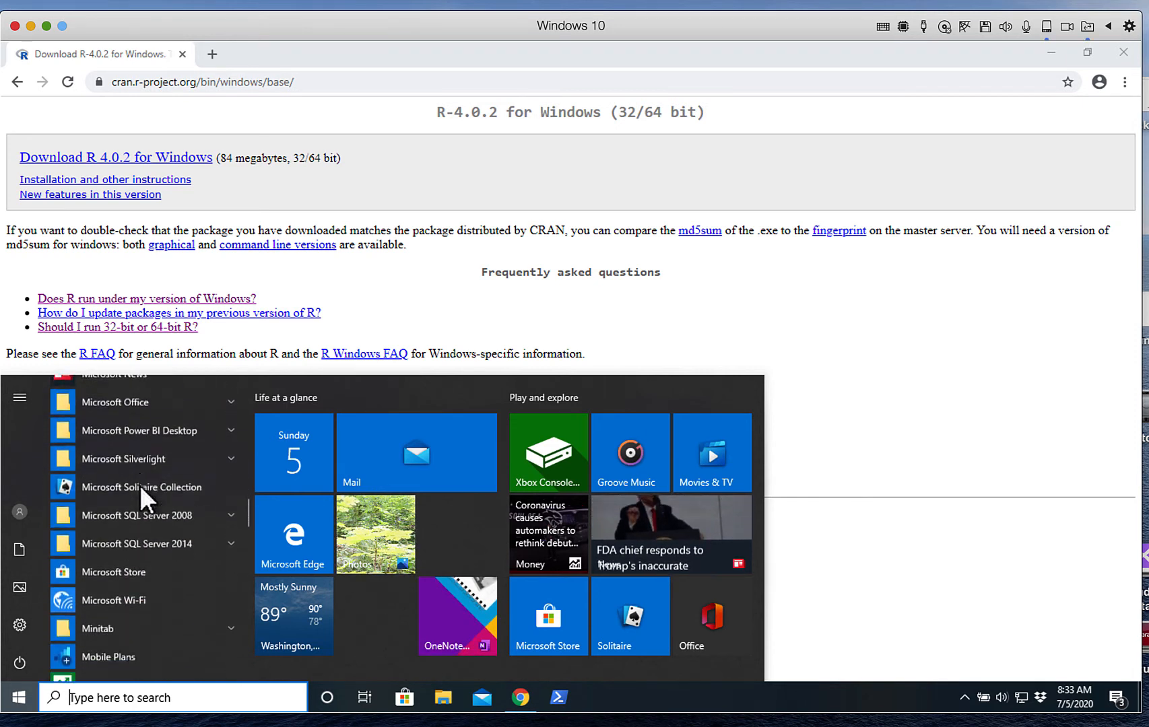
scroll(139, 483, "down", 5)
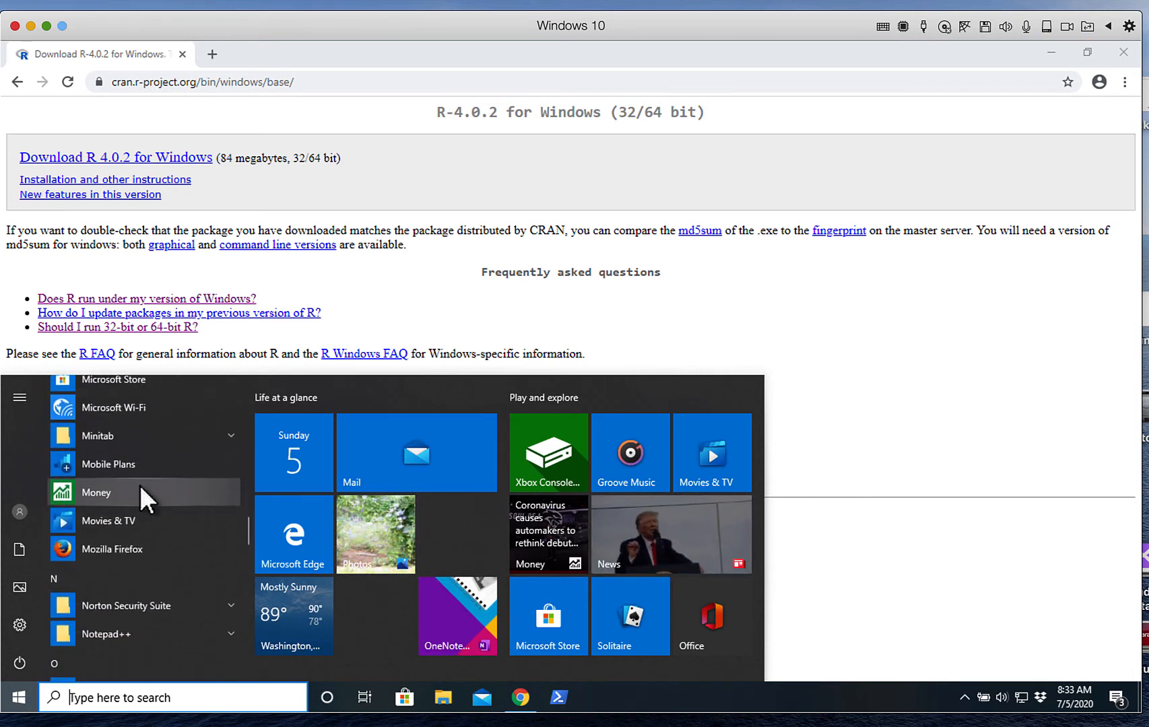
scroll(141, 488, "down", 4)
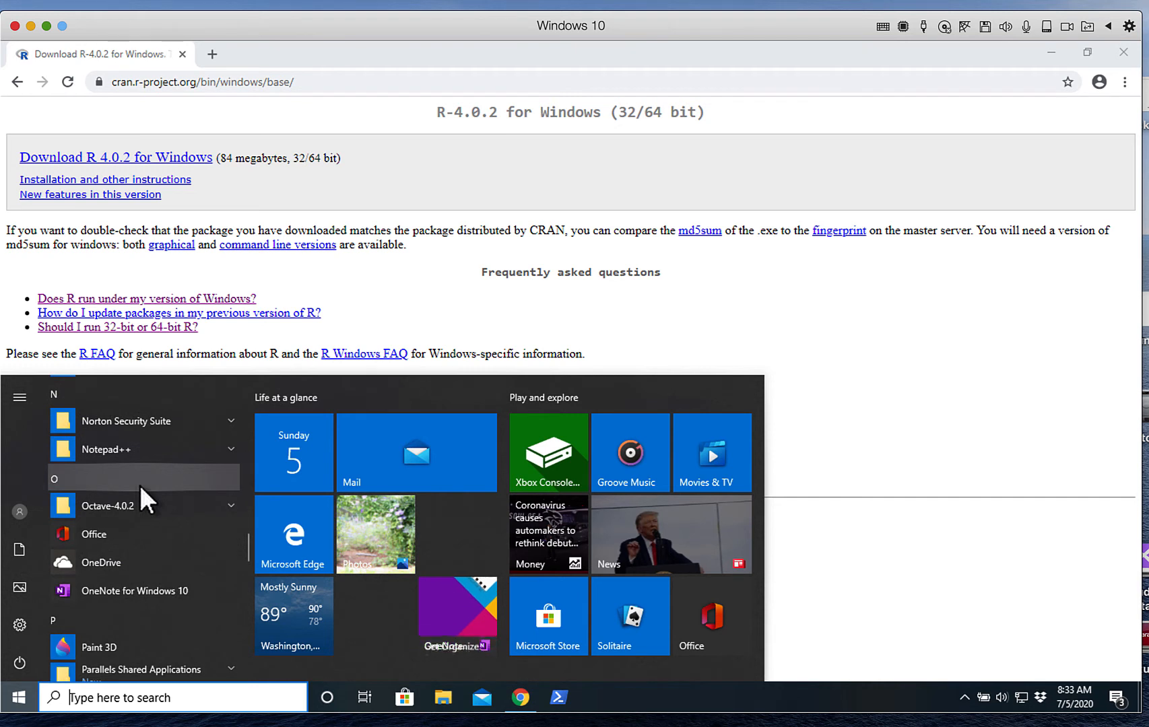
scroll(140, 483, "down", 5)
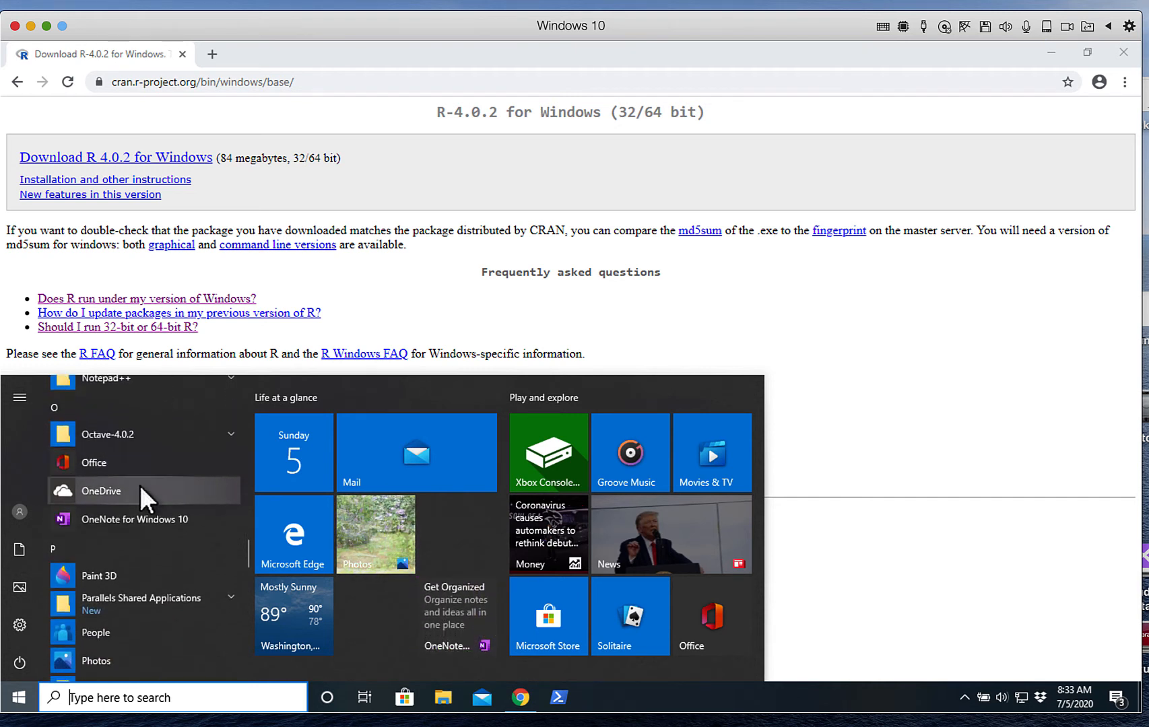
scroll(138, 485, "down", 3)
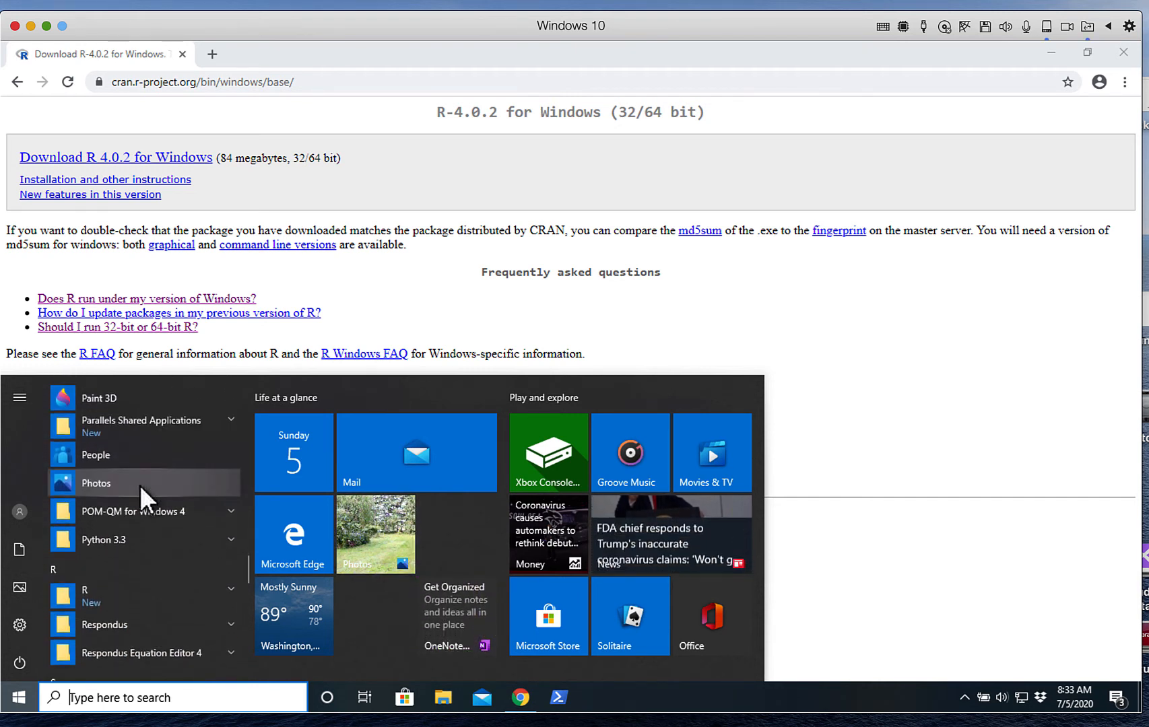
scroll(139, 484, "down", 1)
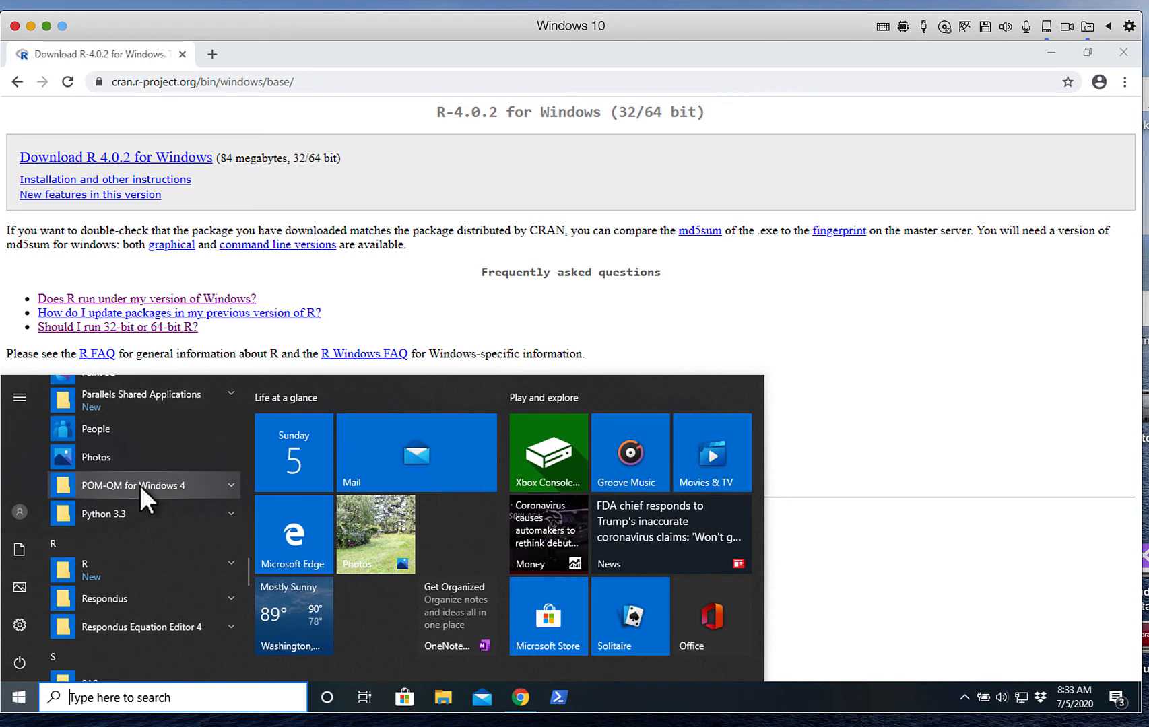
left_click(231, 564)
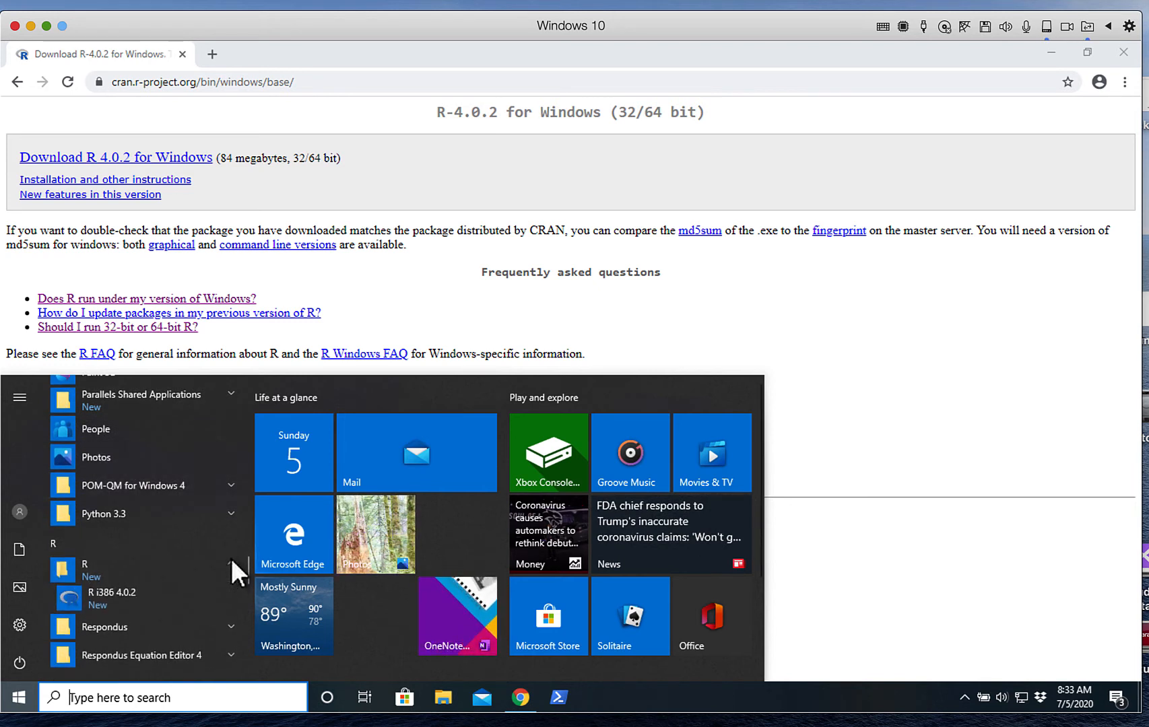
Pin the R i386 4.0.2 program to the taskbar and return to the browser page
left_click(144, 593)
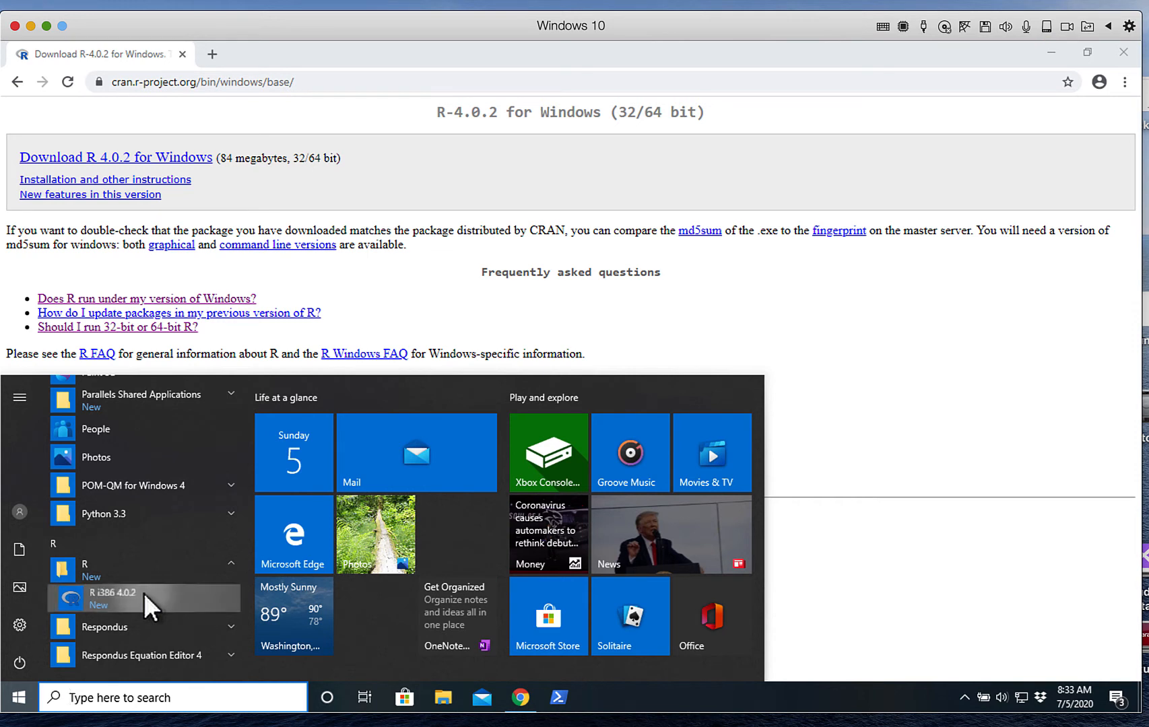
right_click(145, 592)
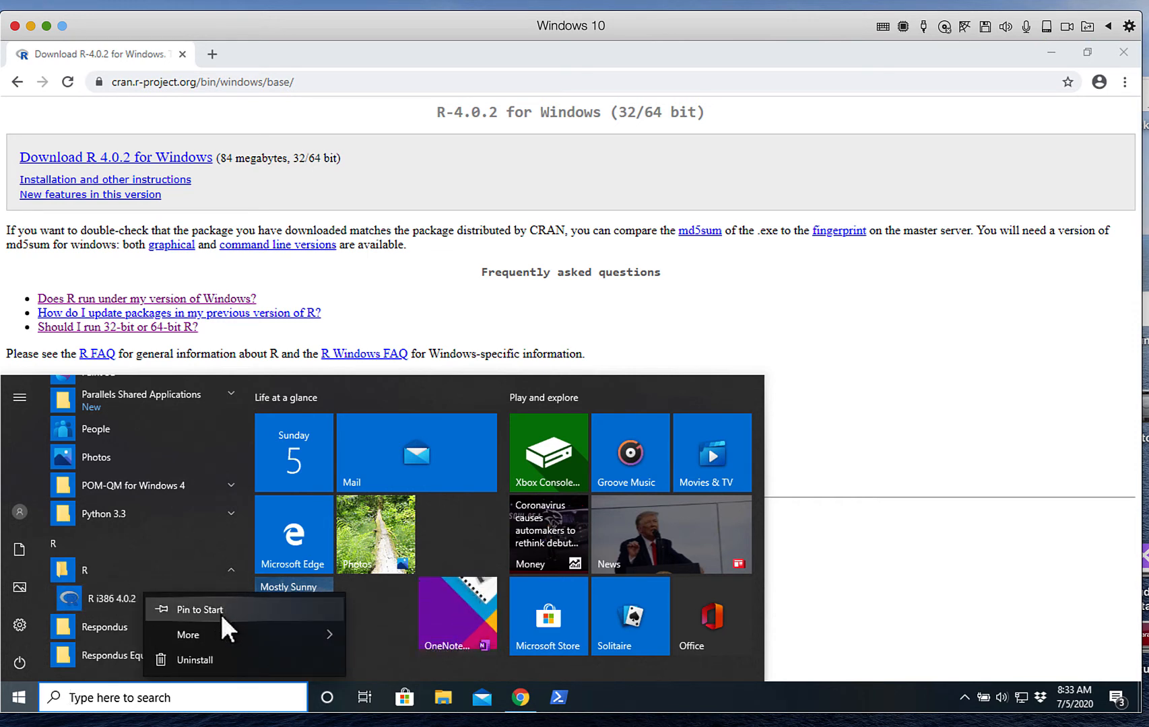
mouse_move(326, 631)
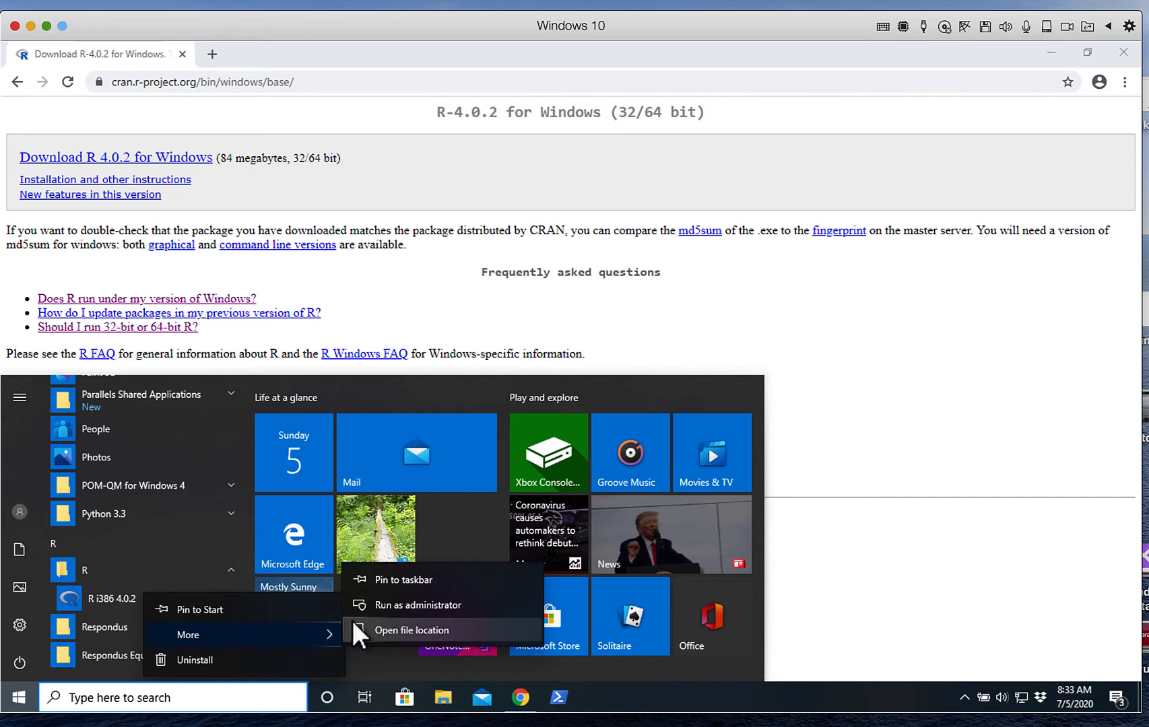
left_click(392, 577)
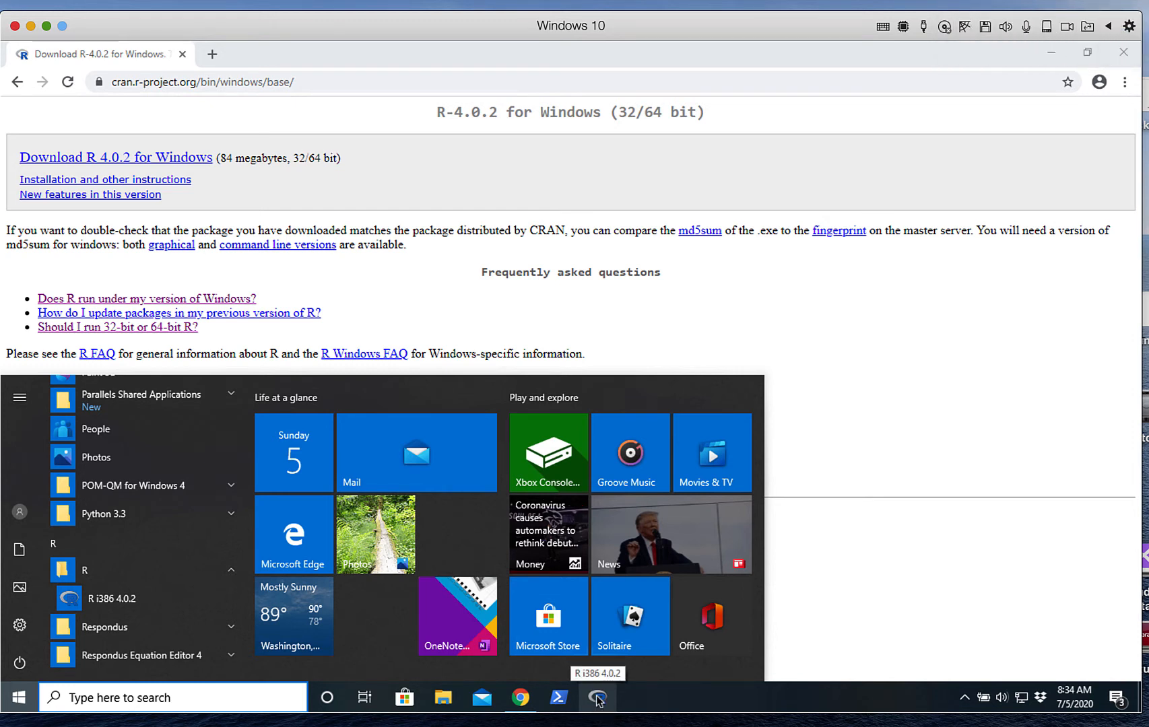
left_click(878, 390)
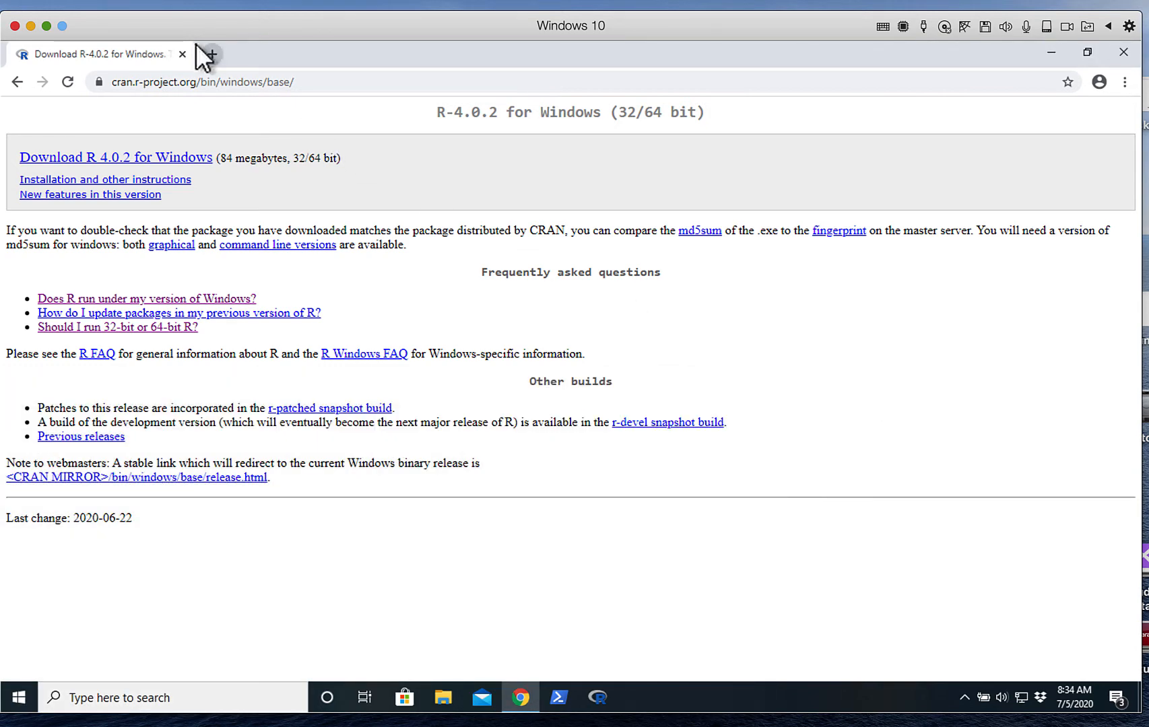
Search Google for "rstudio" in a new browser tab and open the Download RStudio page from the results
left_click(211, 54)
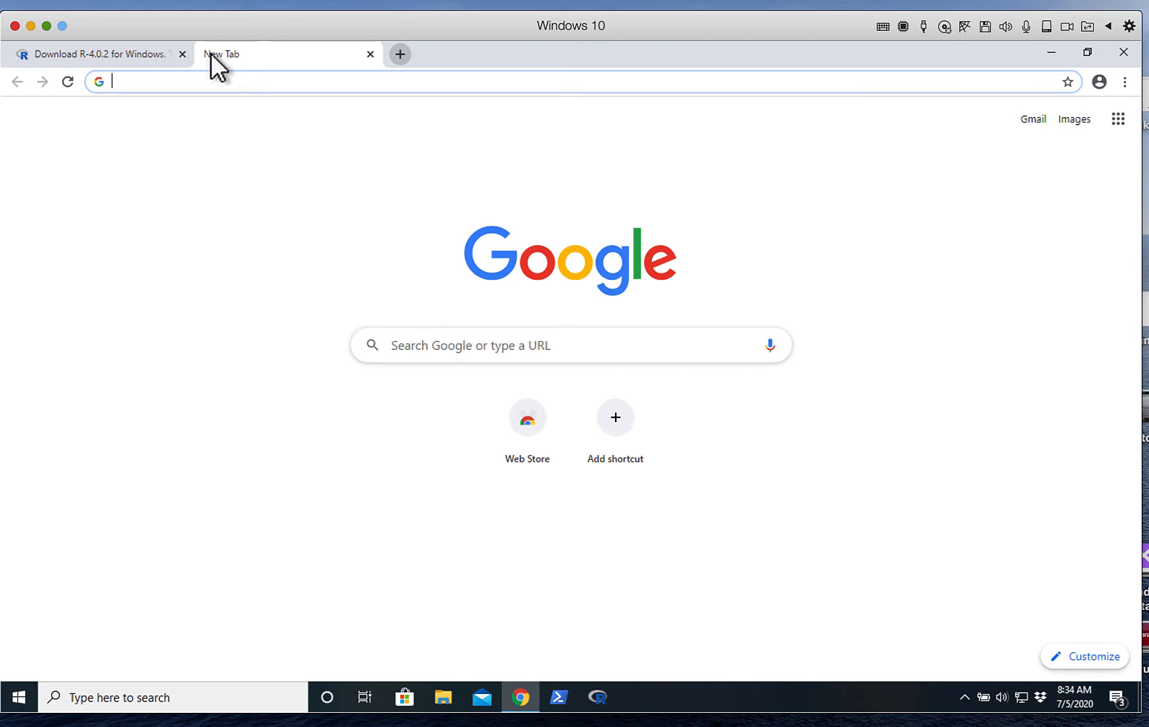
type("rstu")
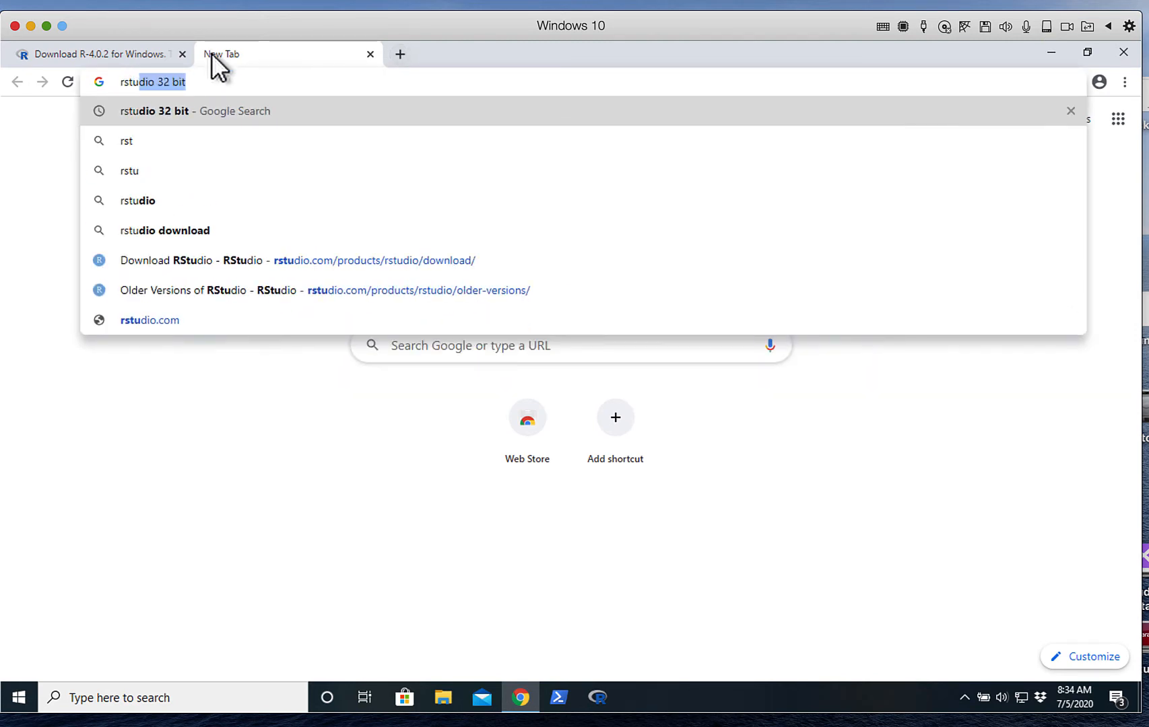
type("dio")
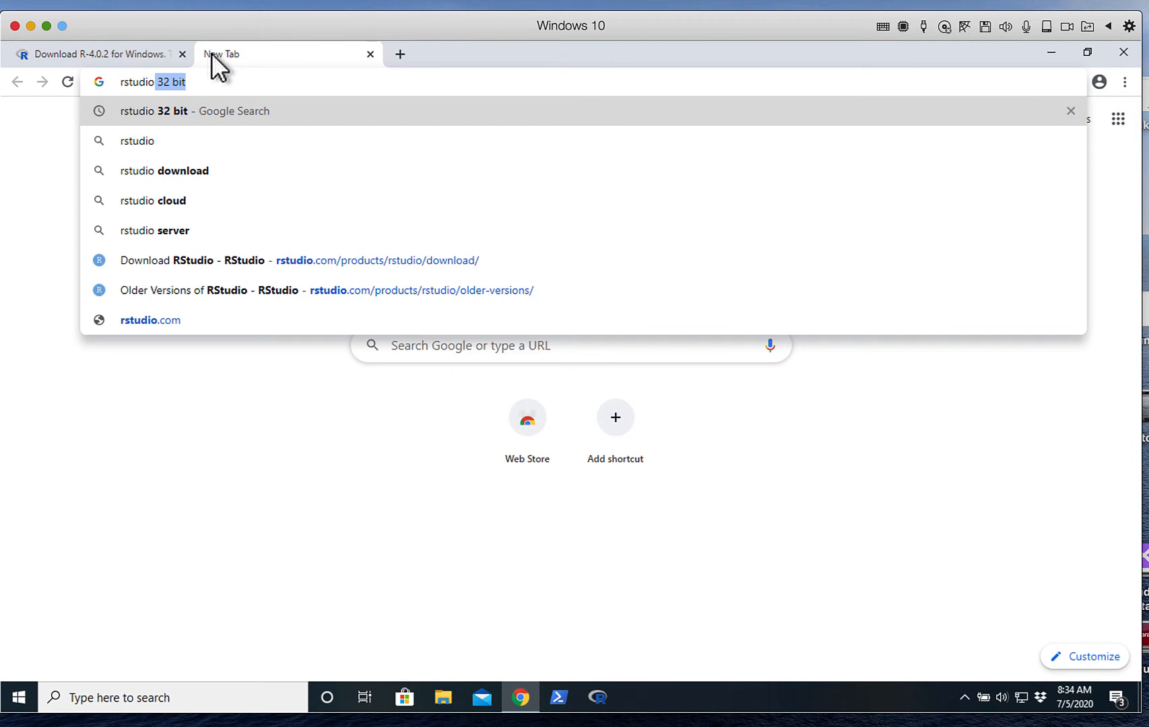
key("BackSpace")
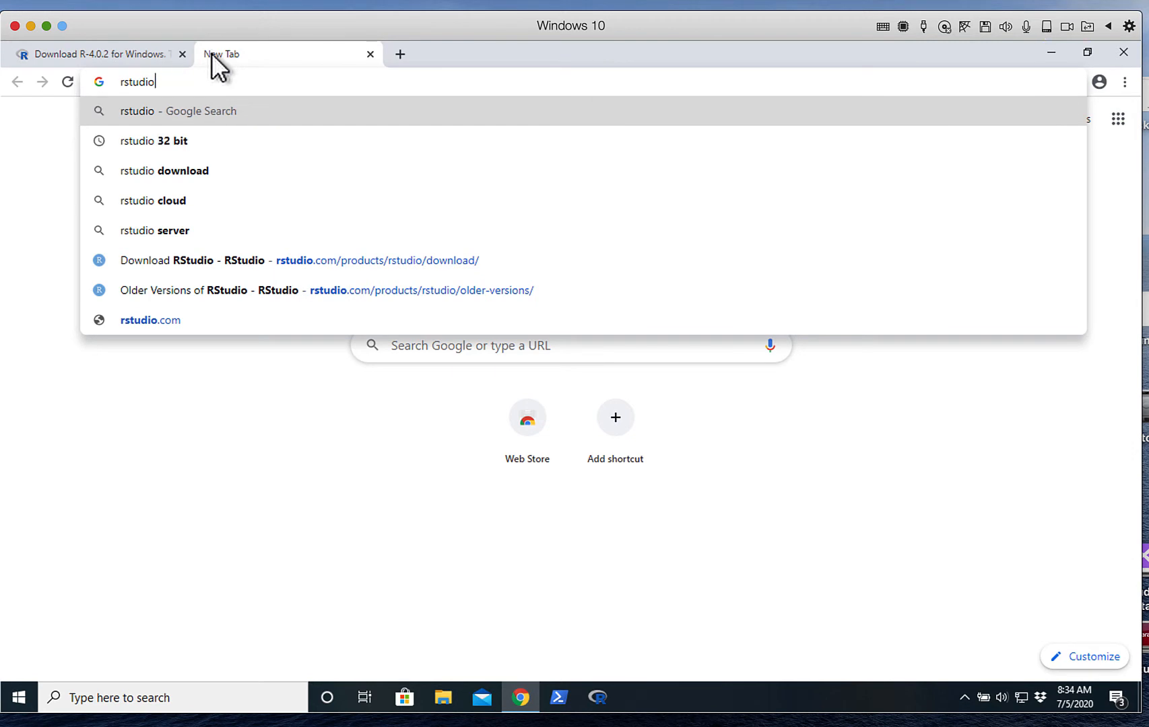
key("Return")
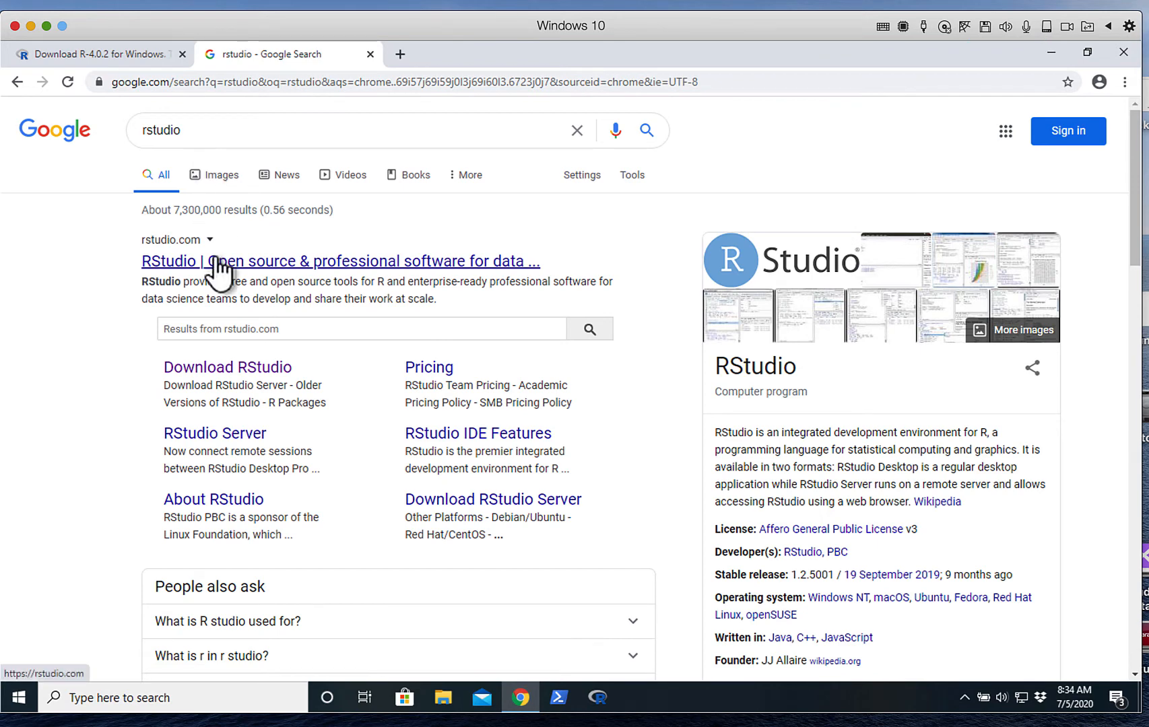
left_click(212, 365)
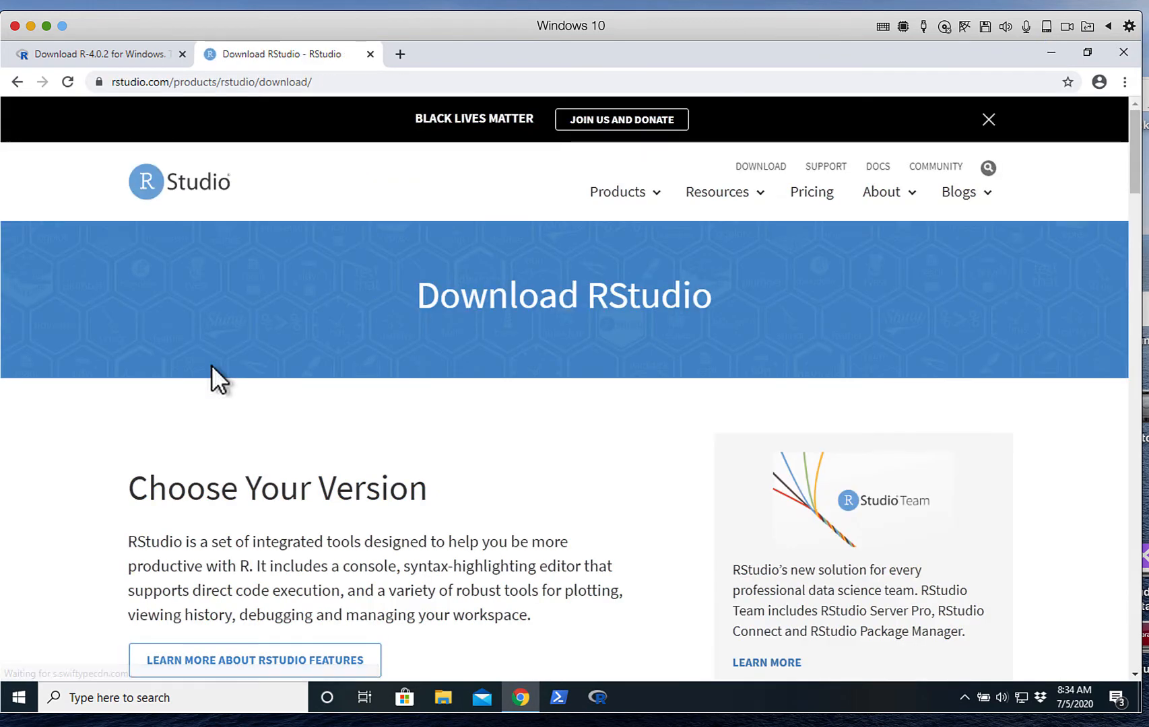
Look through the RStudio edition comparison and choose the free RStudio Desktop edition with the Open Source License for download
scroll(213, 365, "down", 1)
scroll(212, 366, "down", 3)
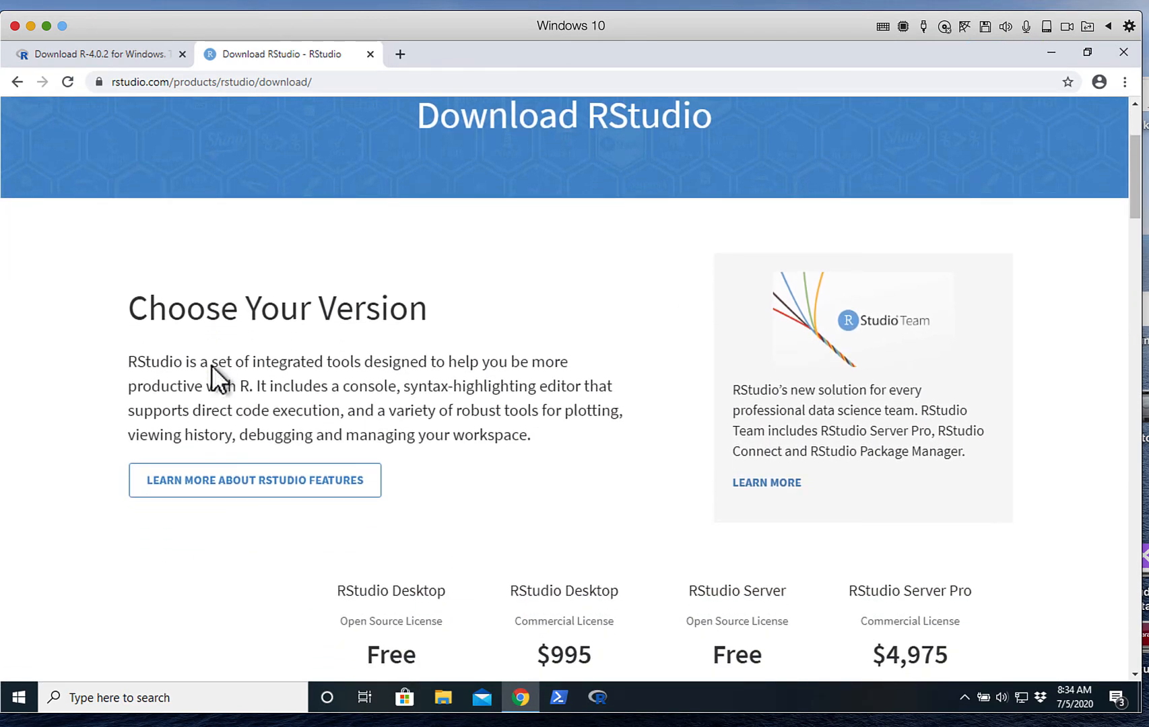
scroll(213, 365, "down", 2)
scroll(211, 366, "down", 2)
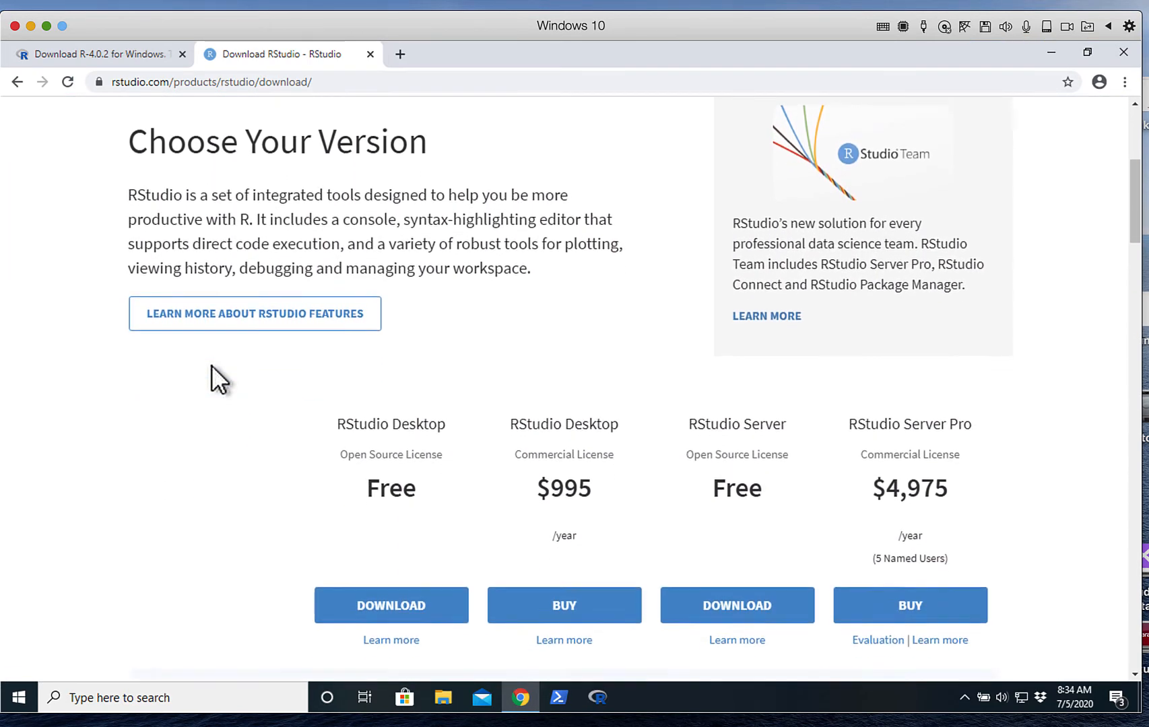
scroll(212, 366, "down", 9)
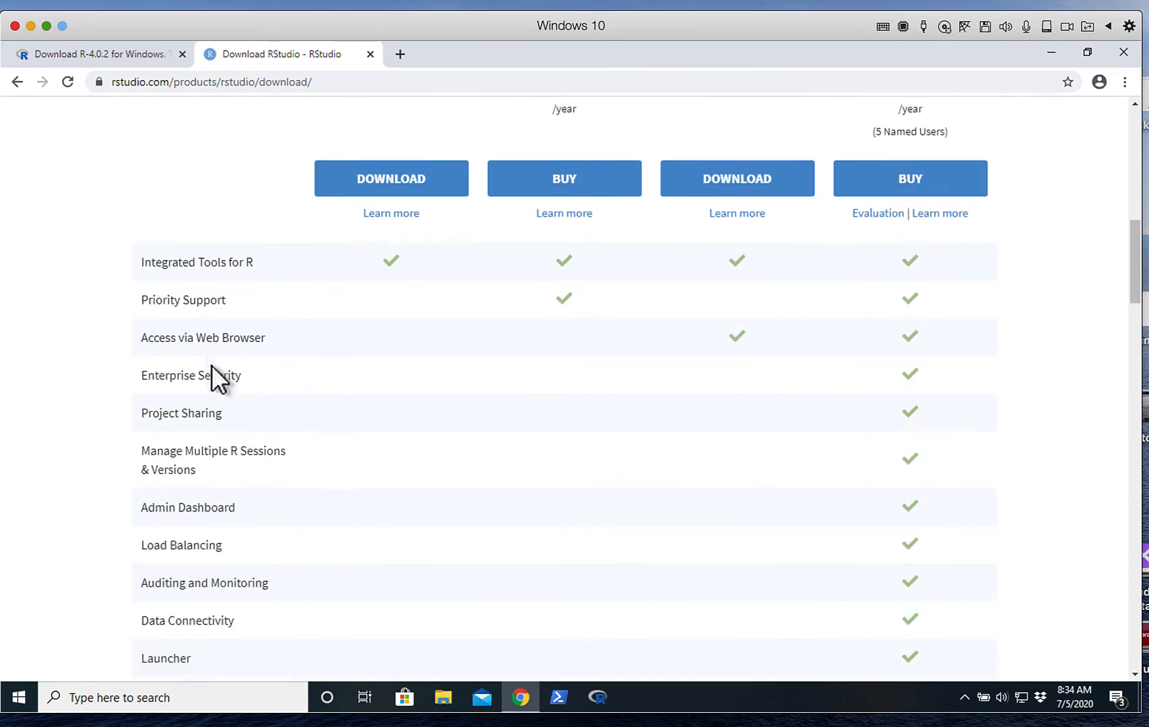
scroll(211, 365, "down", 6)
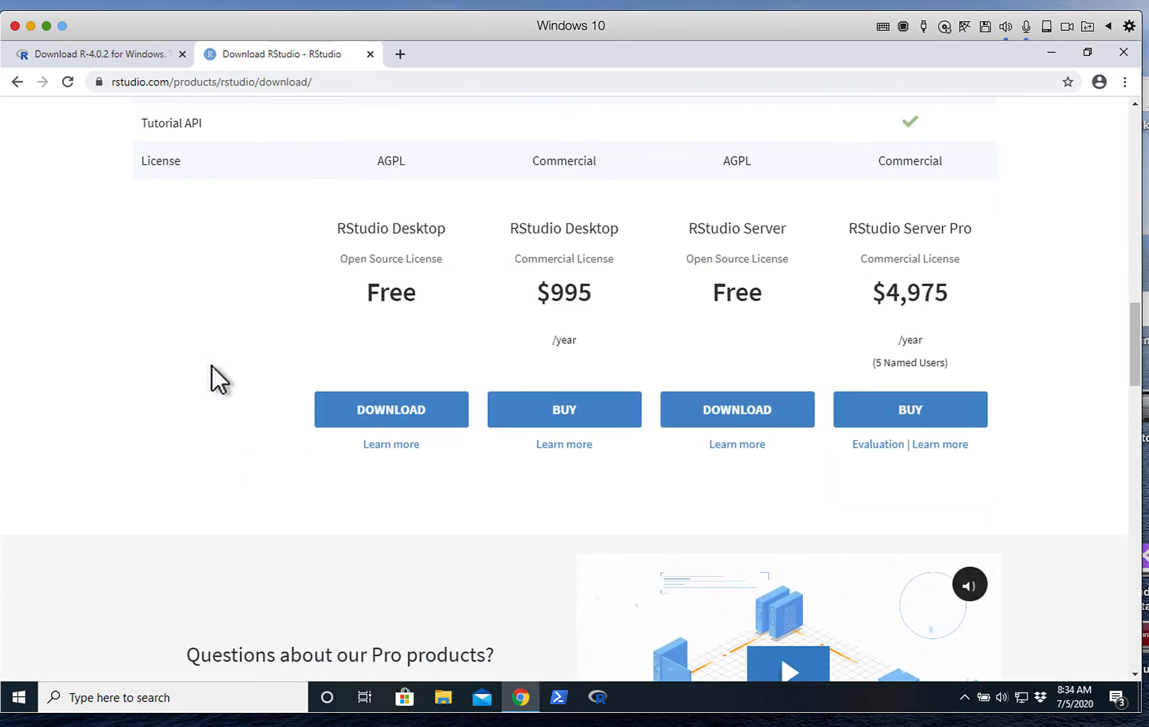
scroll(213, 365, "down", 1)
scroll(212, 364, "down", 3)
scroll(212, 366, "up", 20)
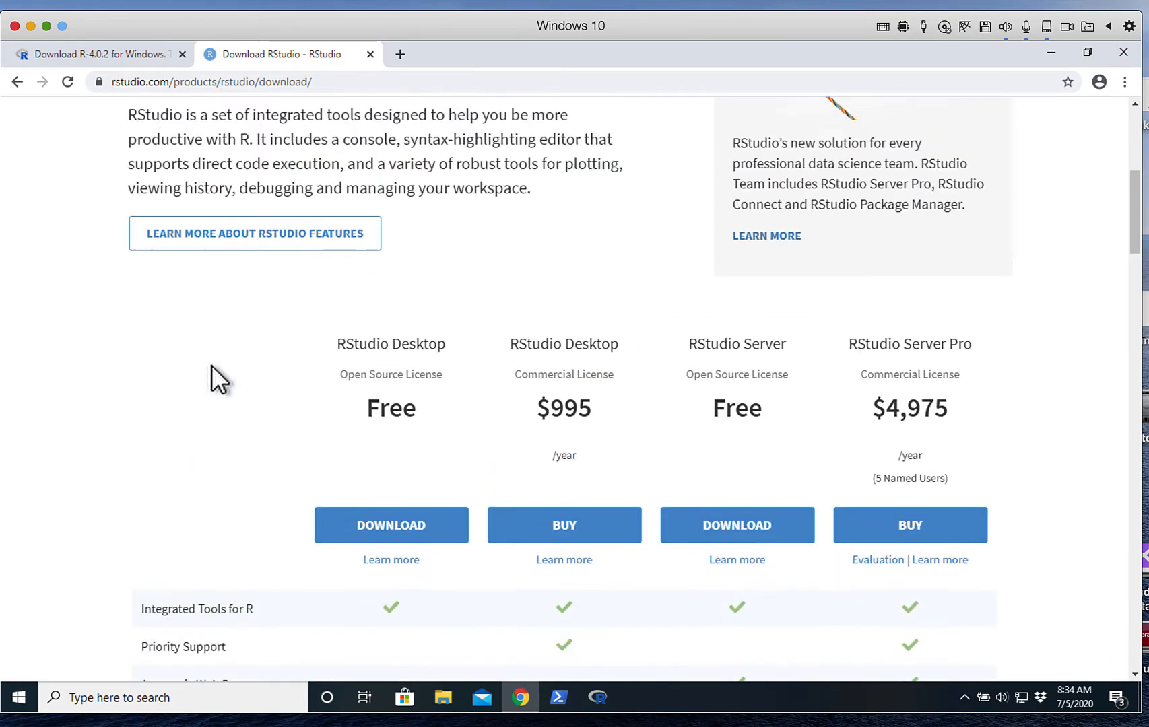
scroll(211, 366, "down", 3)
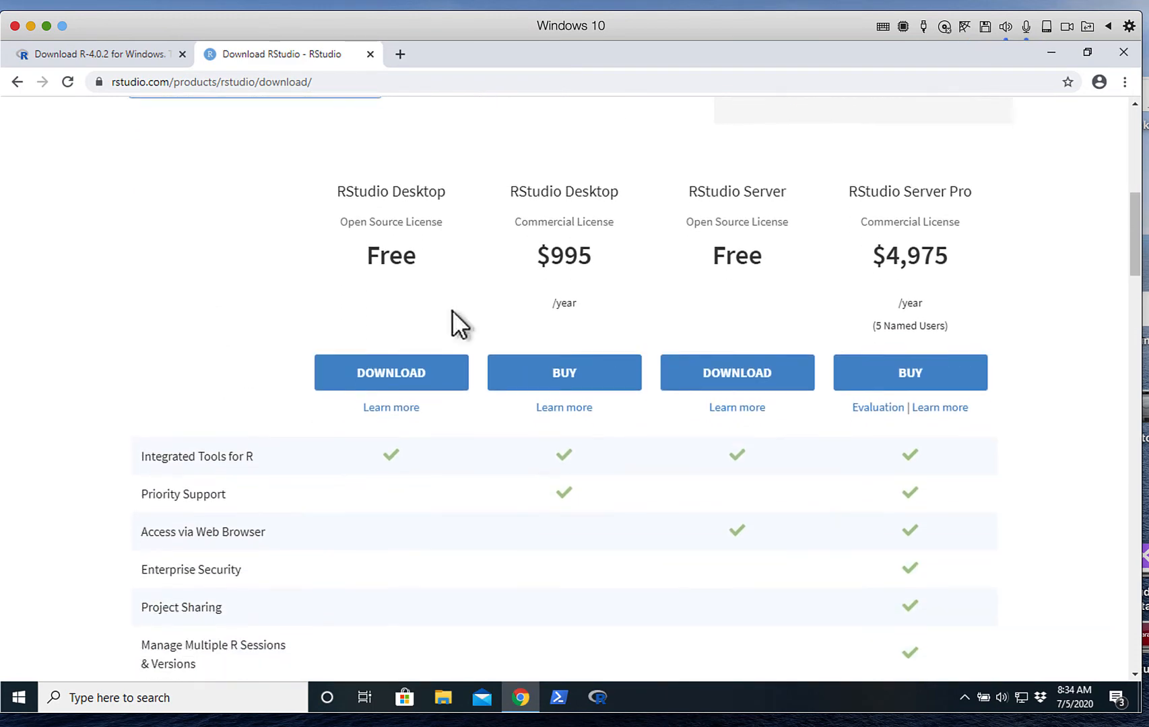
left_click(403, 374)
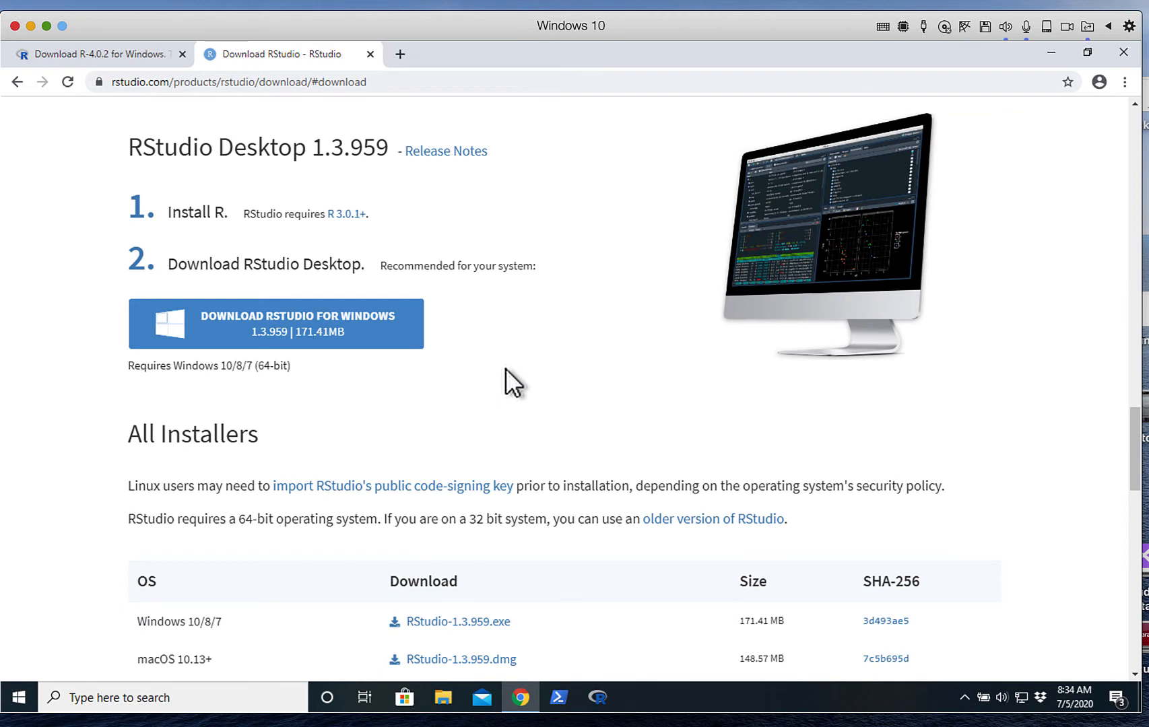
From the older versions of RStudio, download the Windows installer for RStudio Desktop 1.1.463, which is compatible with 32-bit systems
left_click(343, 326)
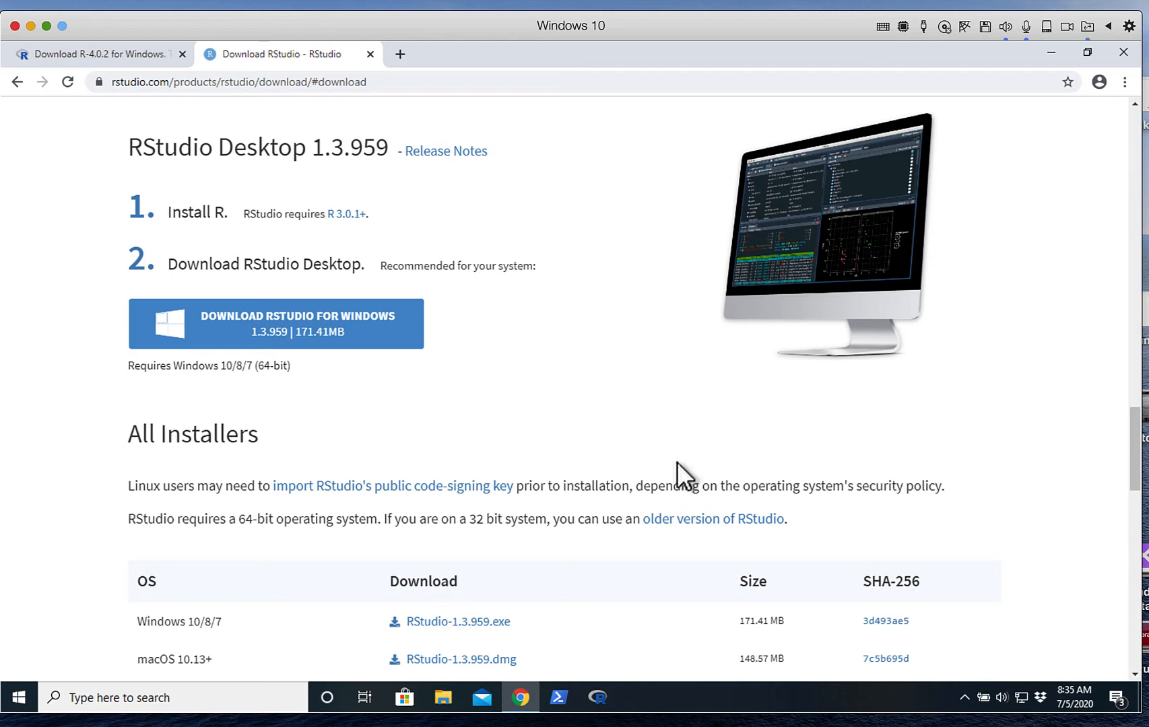
left_click(695, 519)
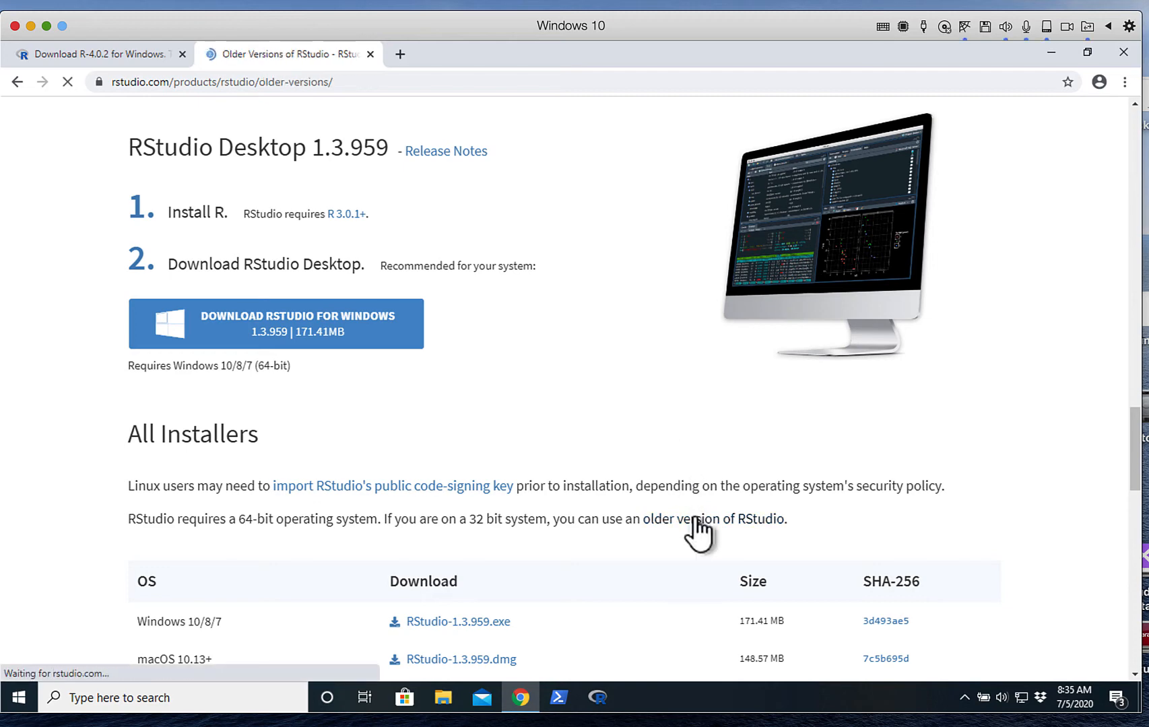
scroll(697, 532, "down", 7)
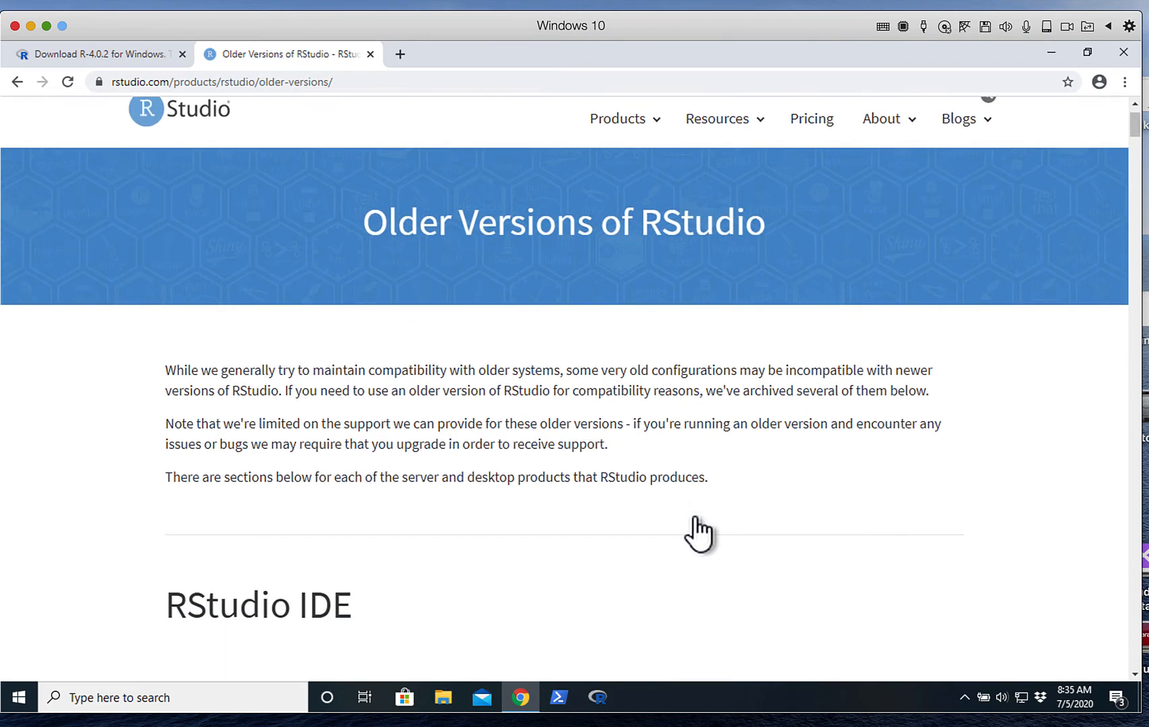
scroll(698, 532, "down", 4)
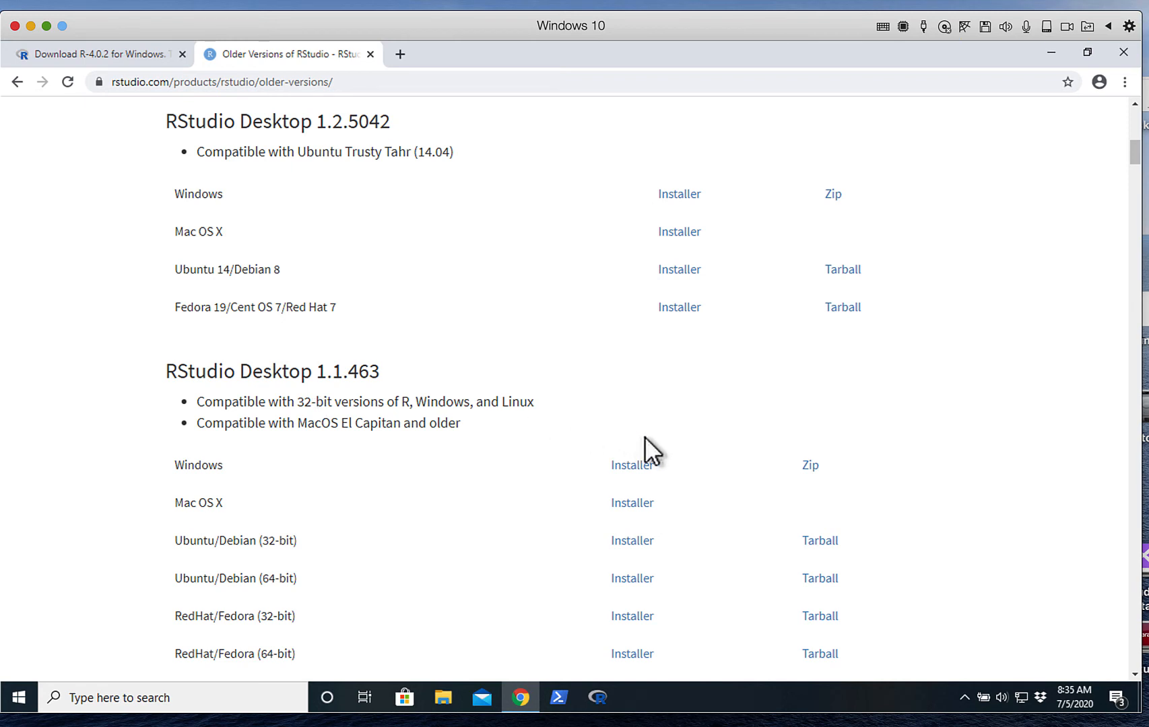
left_click(631, 466)
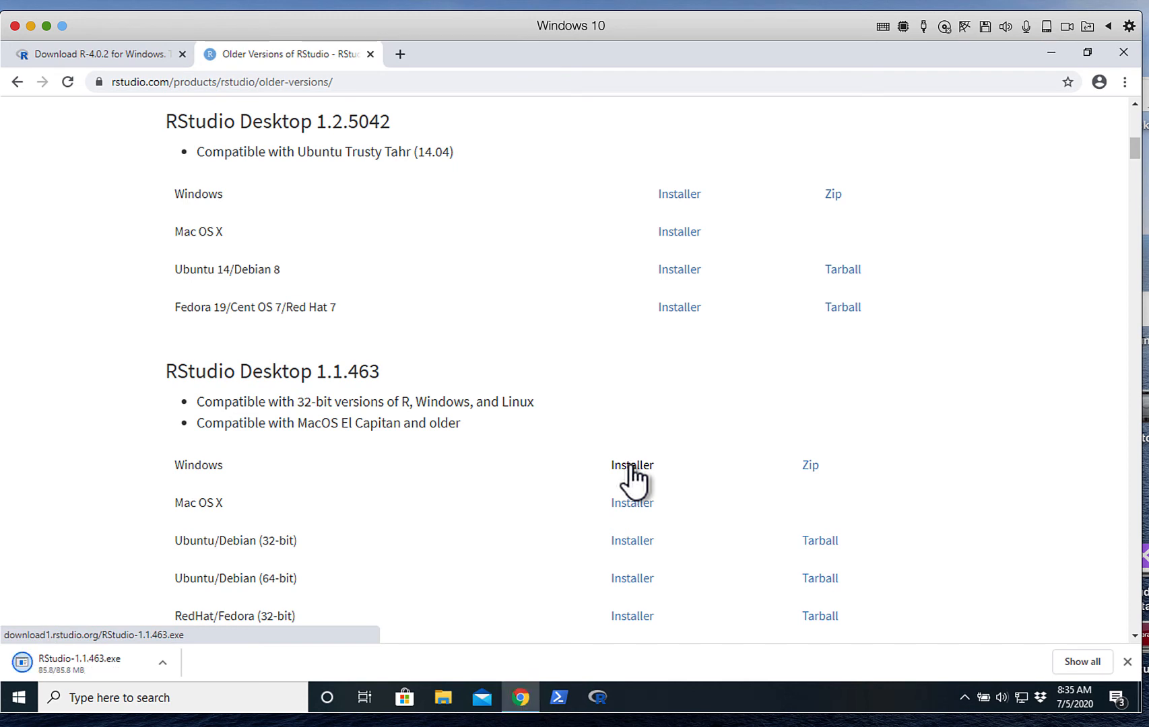
Run the downloaded RStudio-1.1.463.exe and install RStudio with the default destination folder C:\Program Files\RStudio and Start Menu folder RStudio
left_click(163, 662)
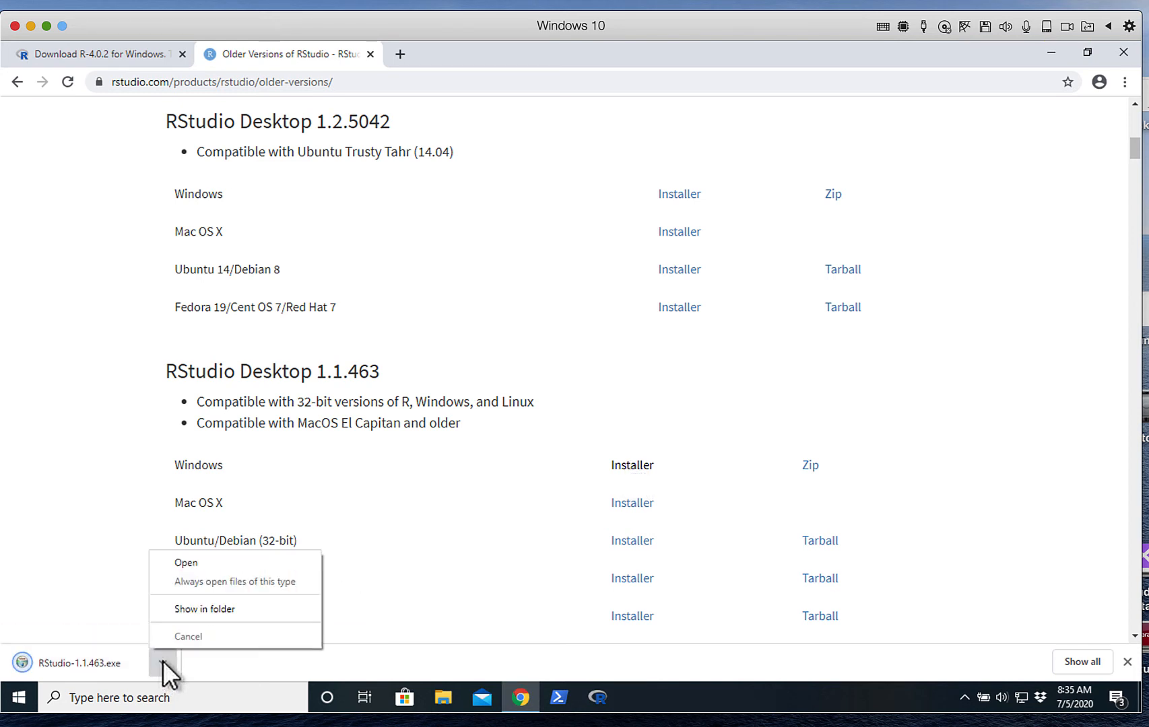
left_click(192, 562)
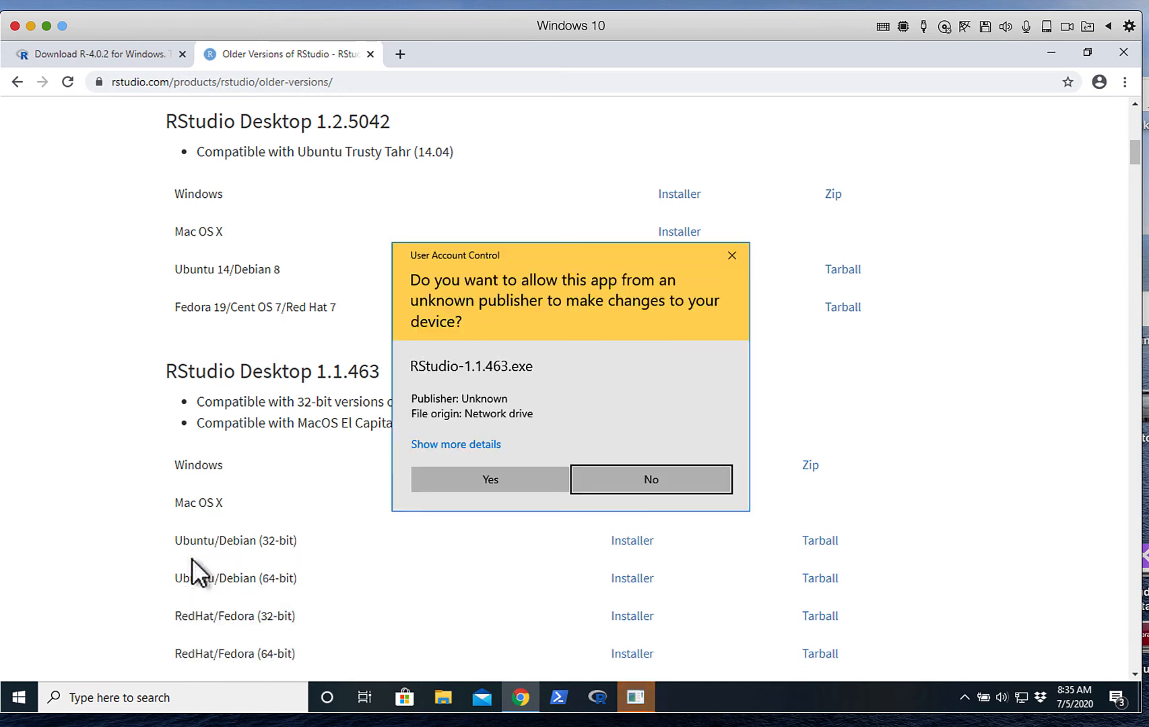
left_click(486, 477)
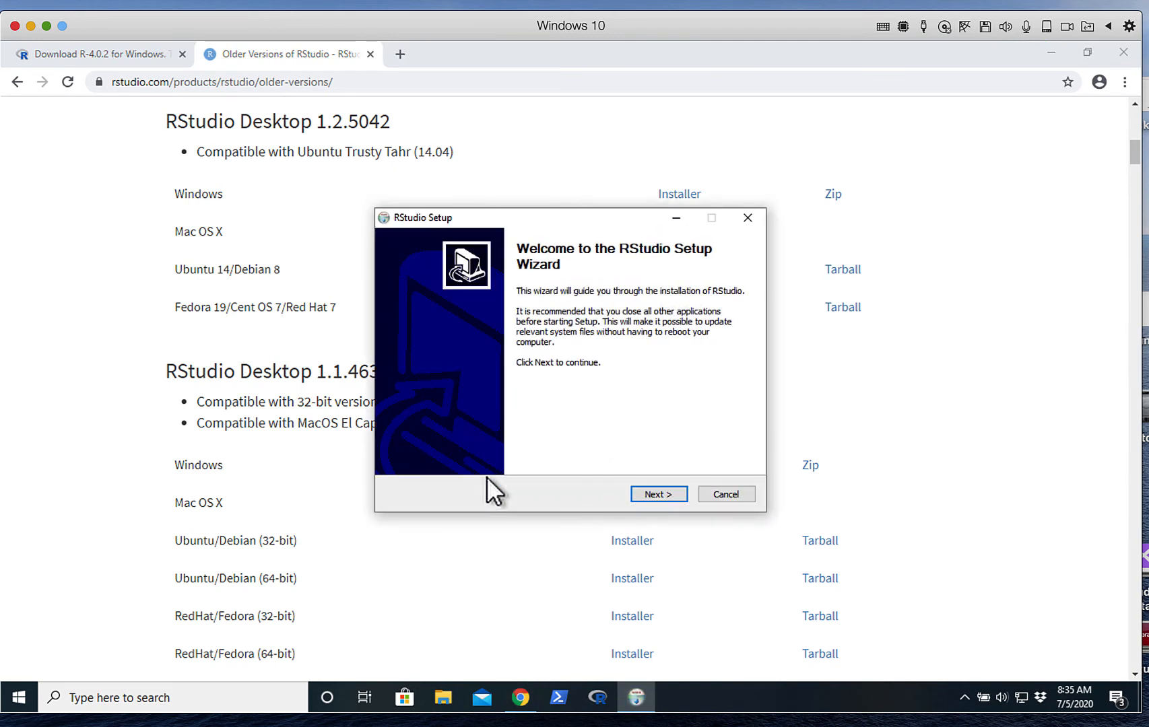
left_click(654, 494)
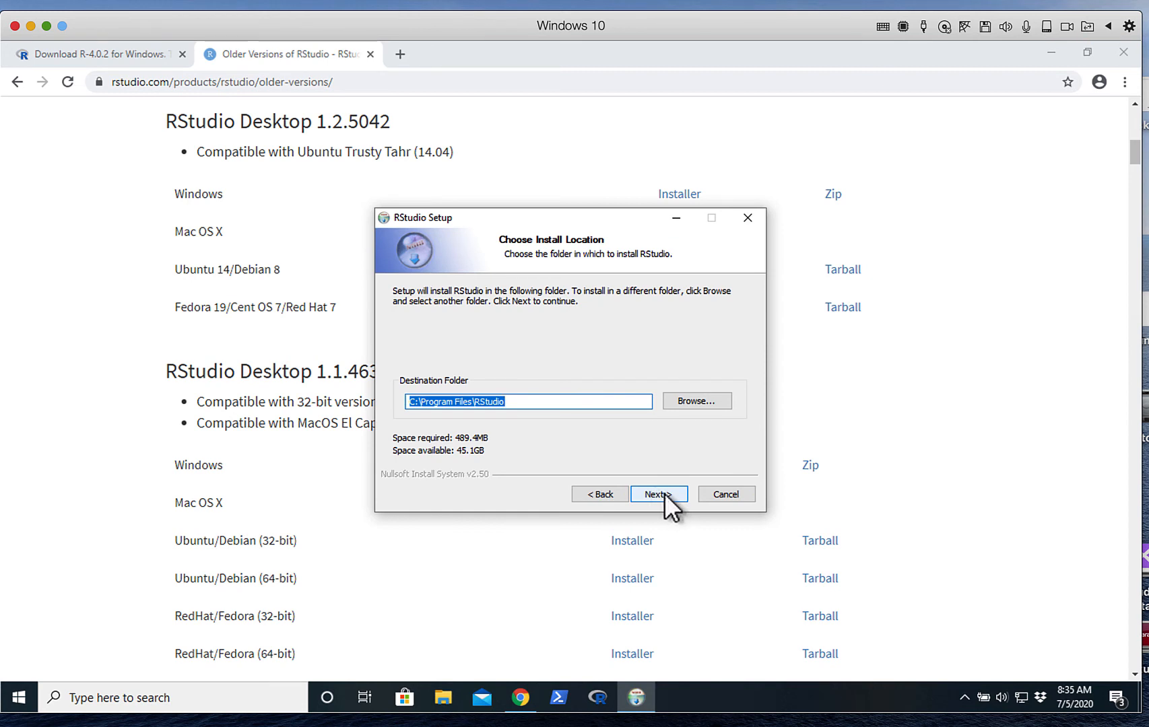
left_click(663, 493)
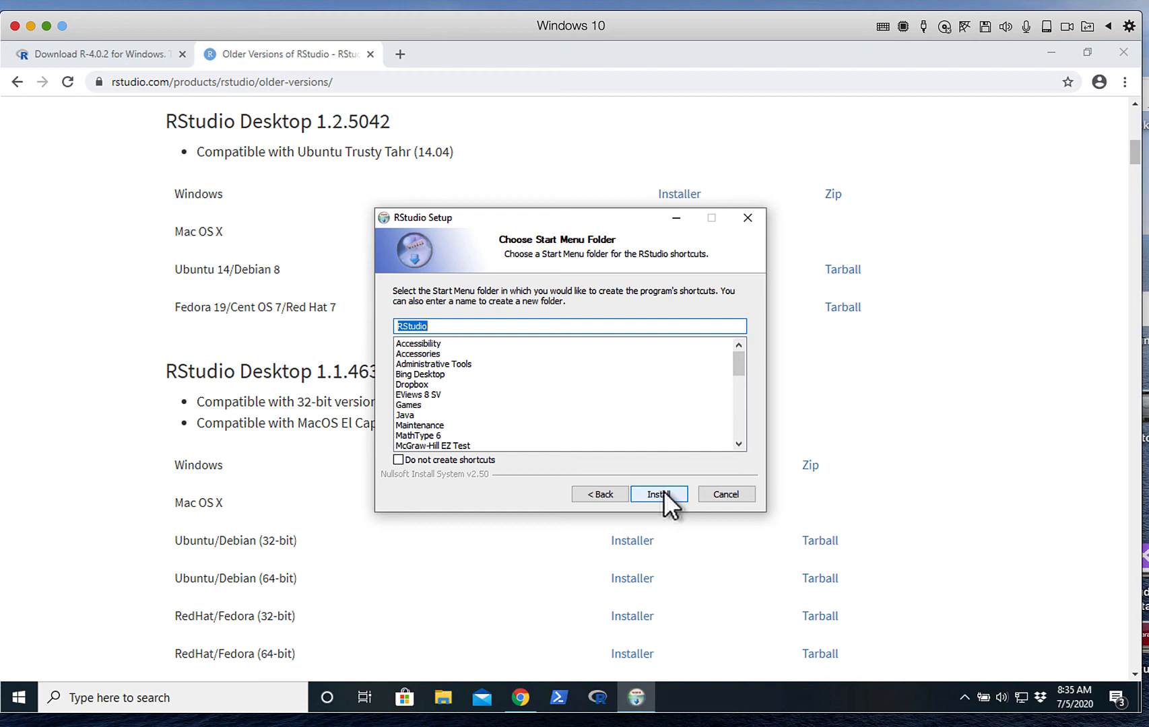
left_click(659, 495)
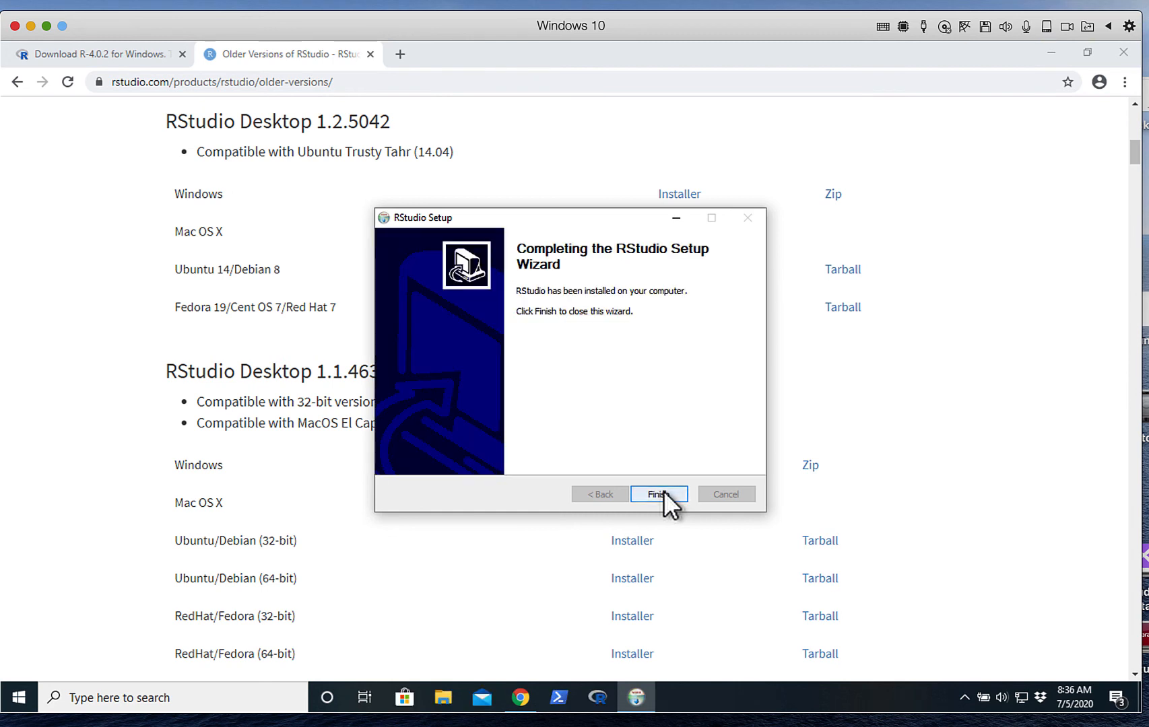
left_click(664, 491)
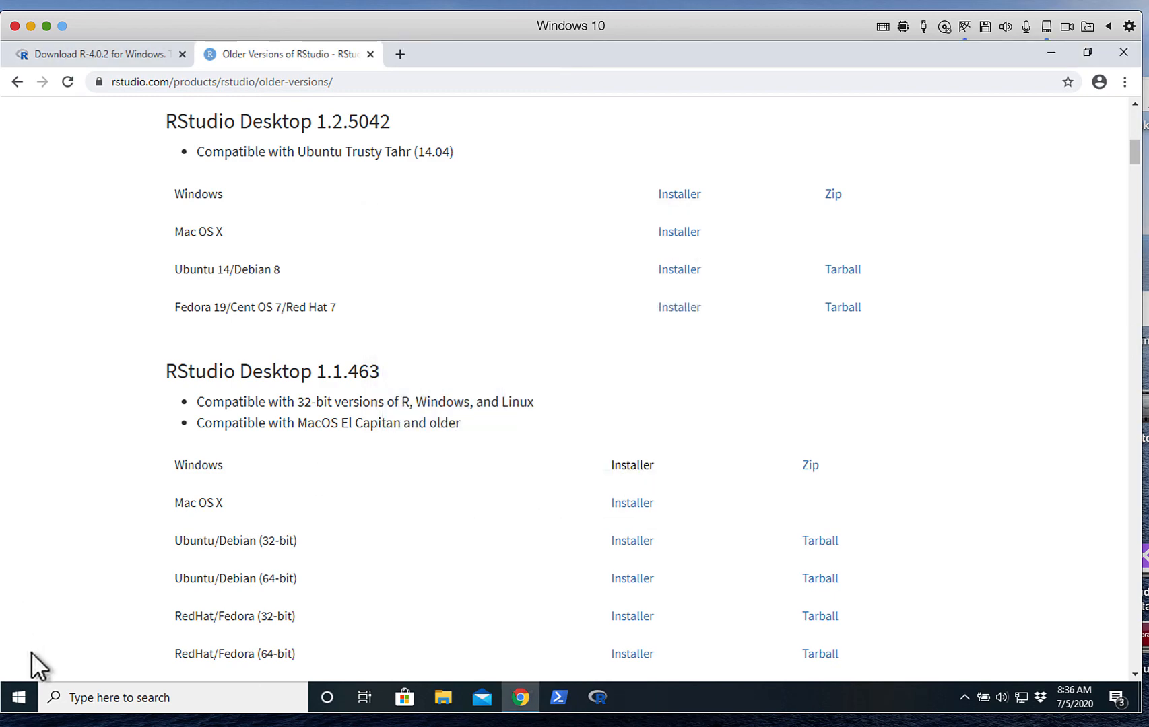
Find the RStudio folder among the installed programs and launch RStudio from it
left_click(19, 700)
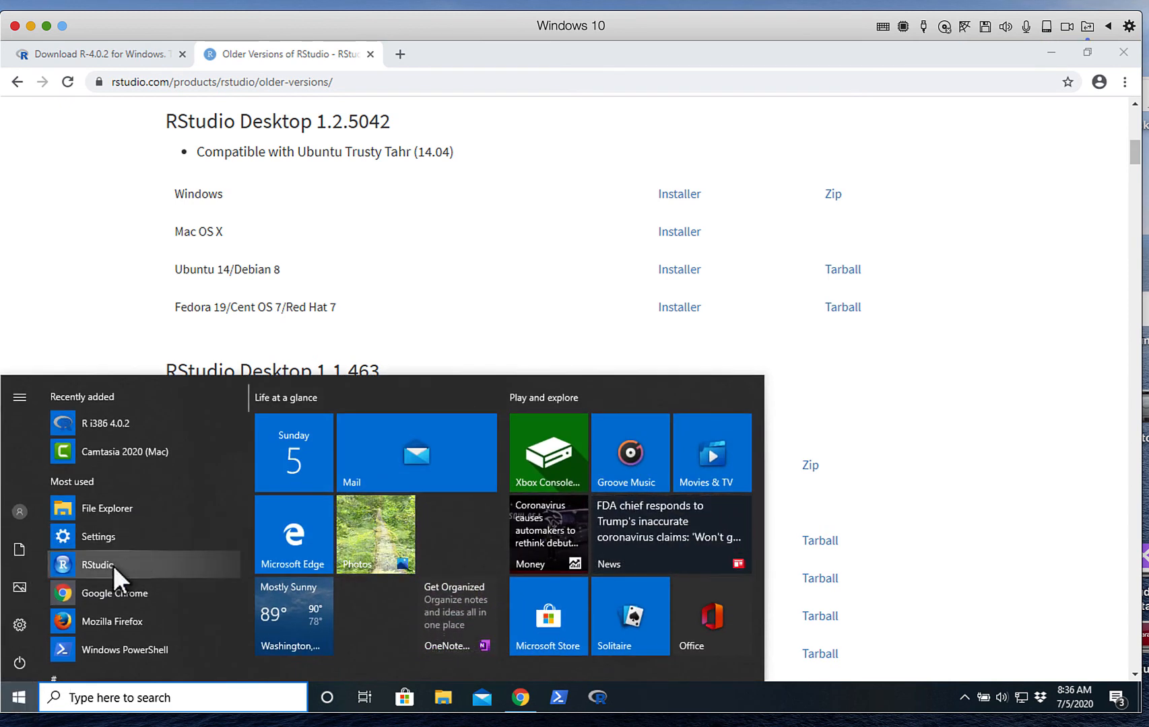
scroll(115, 565, "down", 1)
scroll(115, 565, "down", 5)
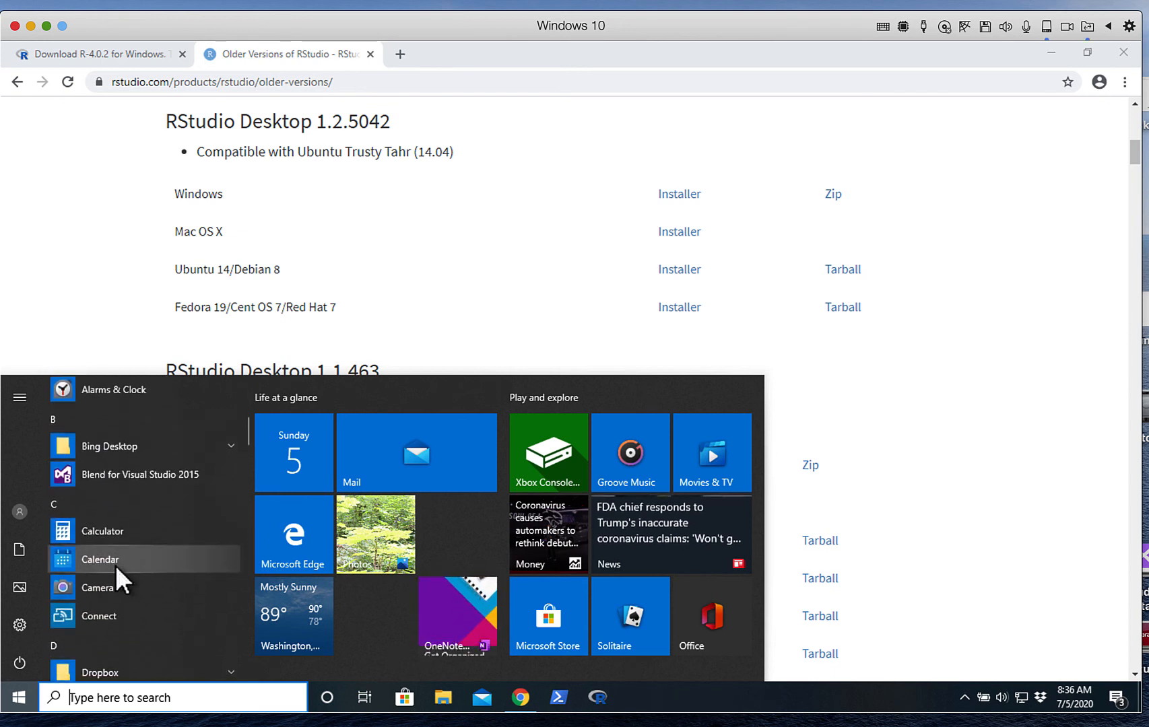
scroll(115, 565, "down", 5)
scroll(115, 565, "down", 5)
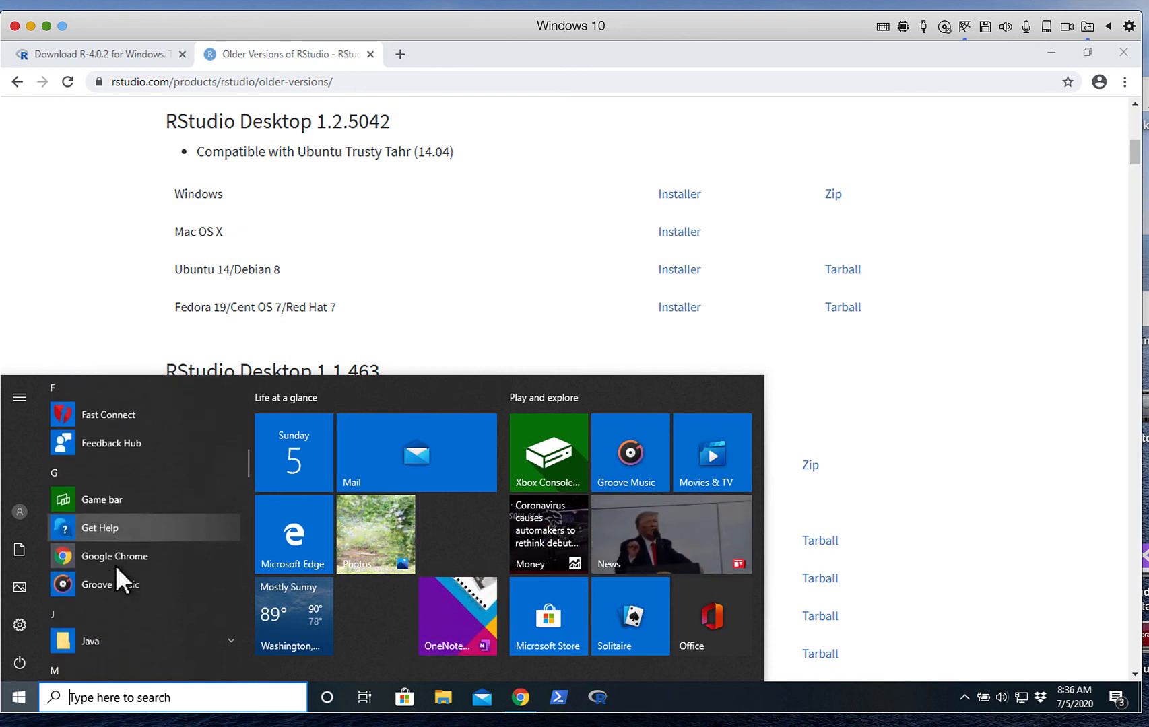
scroll(115, 565, "down", 5)
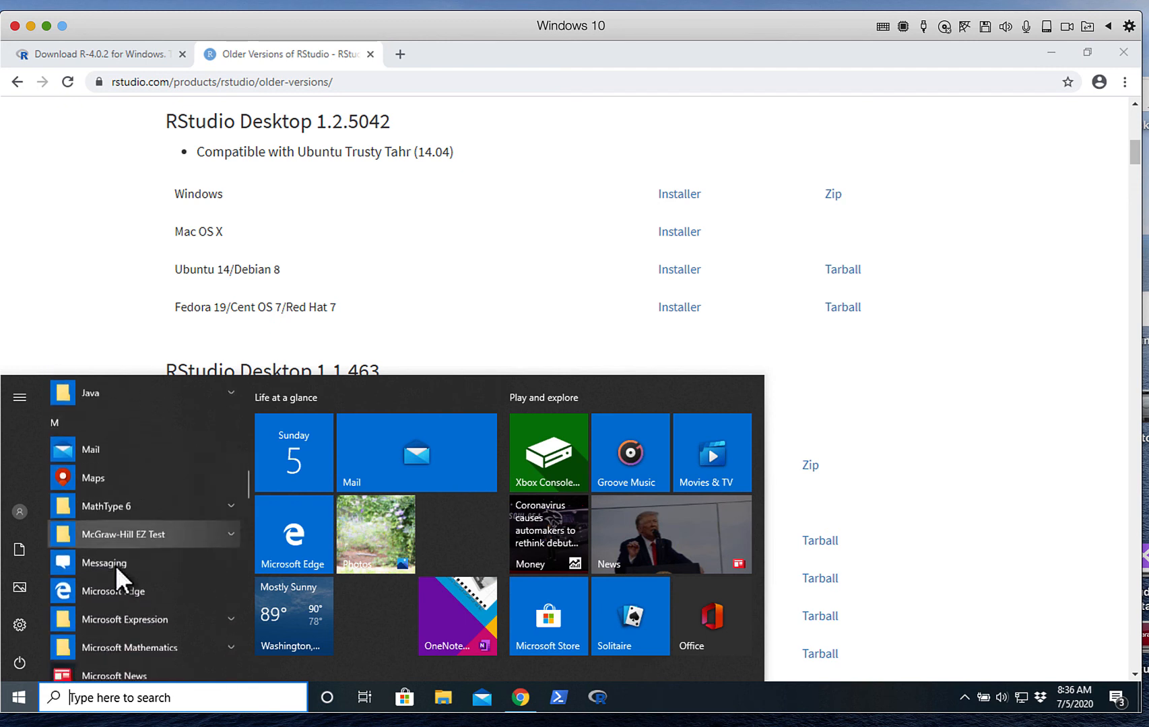
scroll(115, 565, "down", 5)
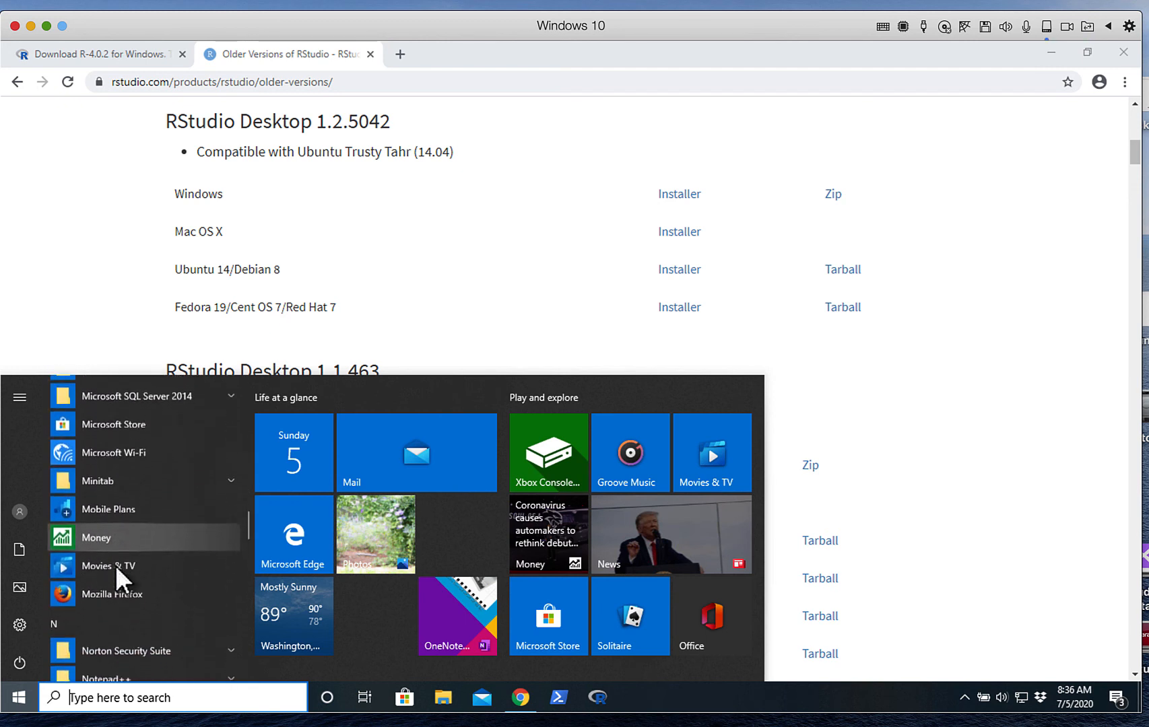
scroll(115, 564, "down", 5)
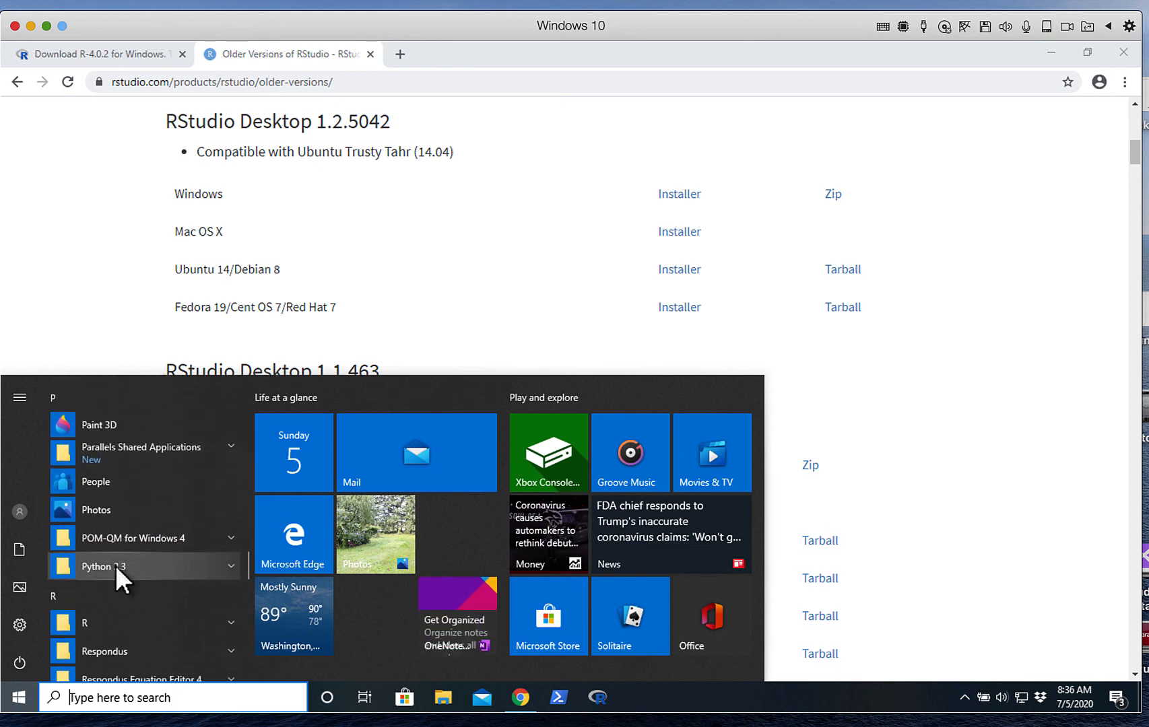
scroll(116, 565, "down", 3)
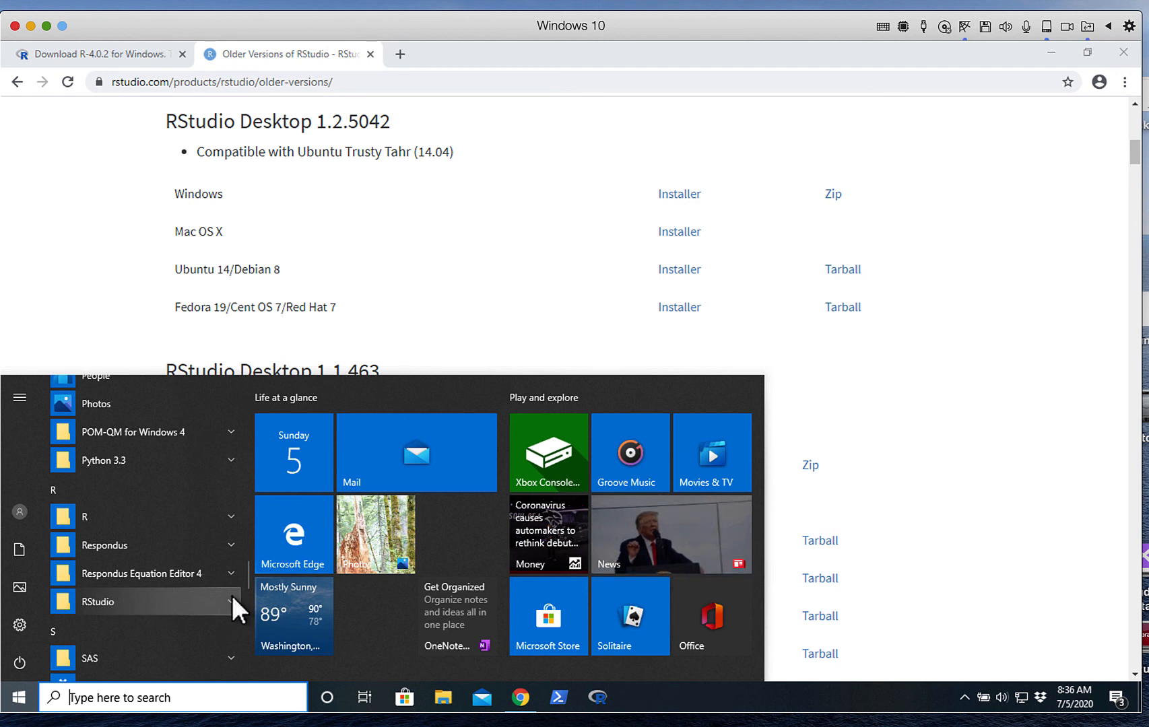
left_click(227, 598)
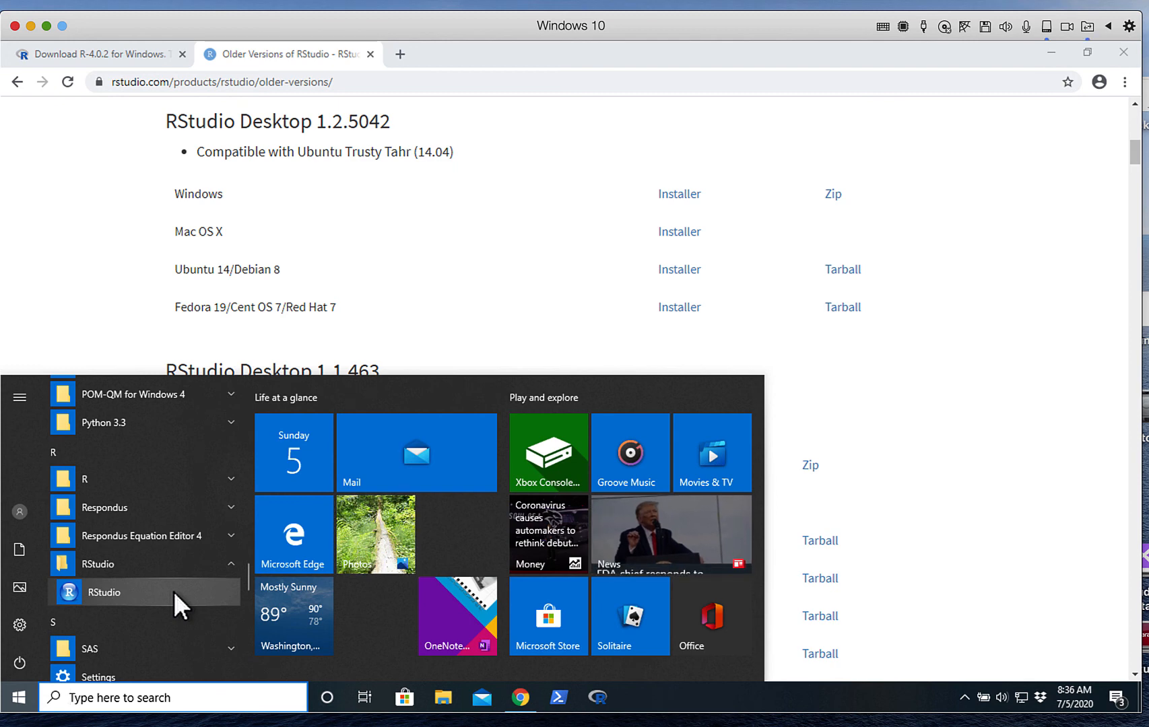
left_click(174, 592)
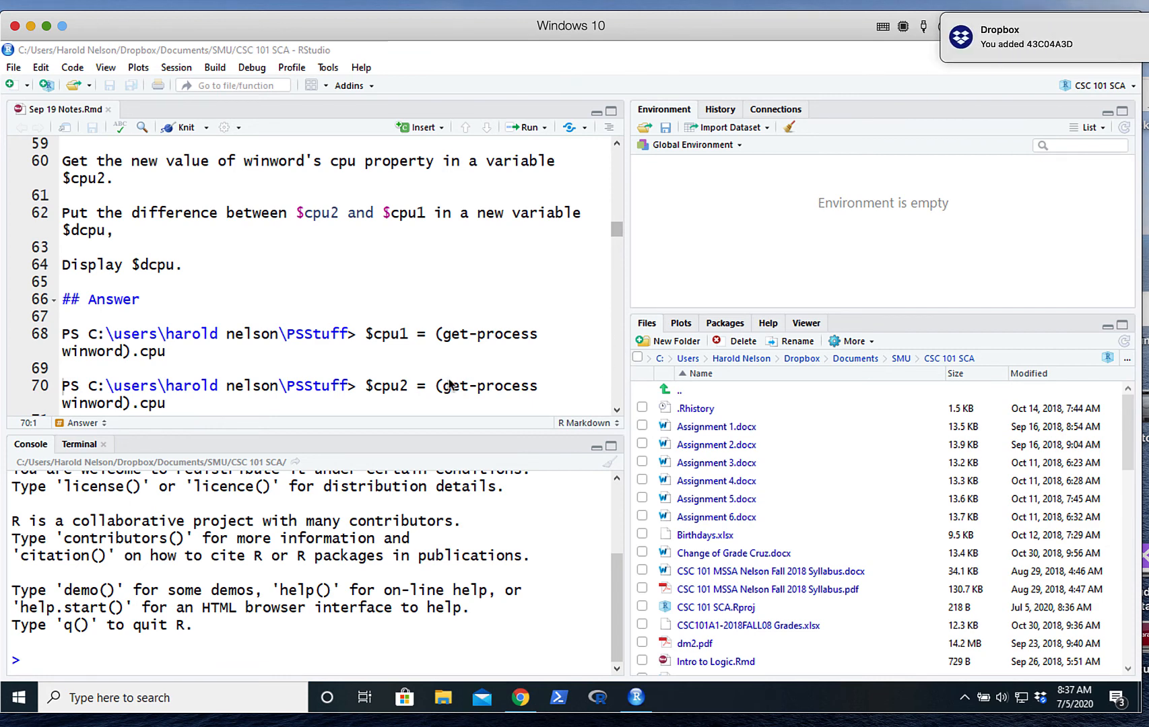
Pin the running RStudio program to the taskbar
scroll(450, 385, "down", 1)
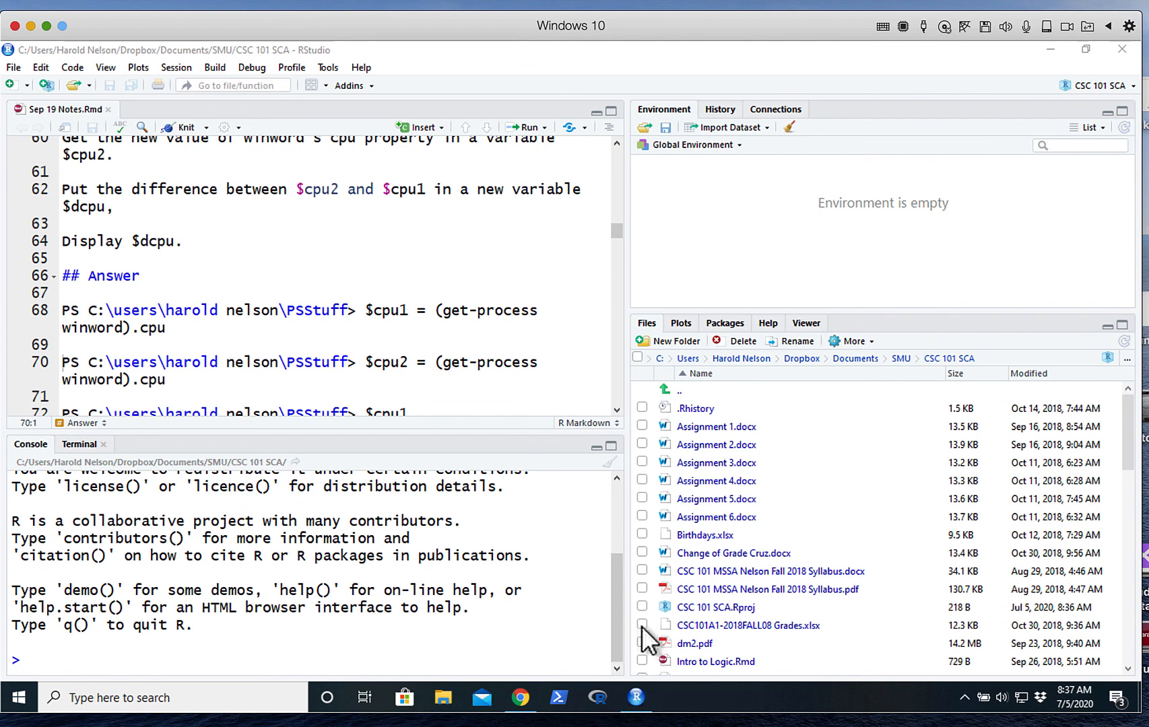
mouse_move(637, 699)
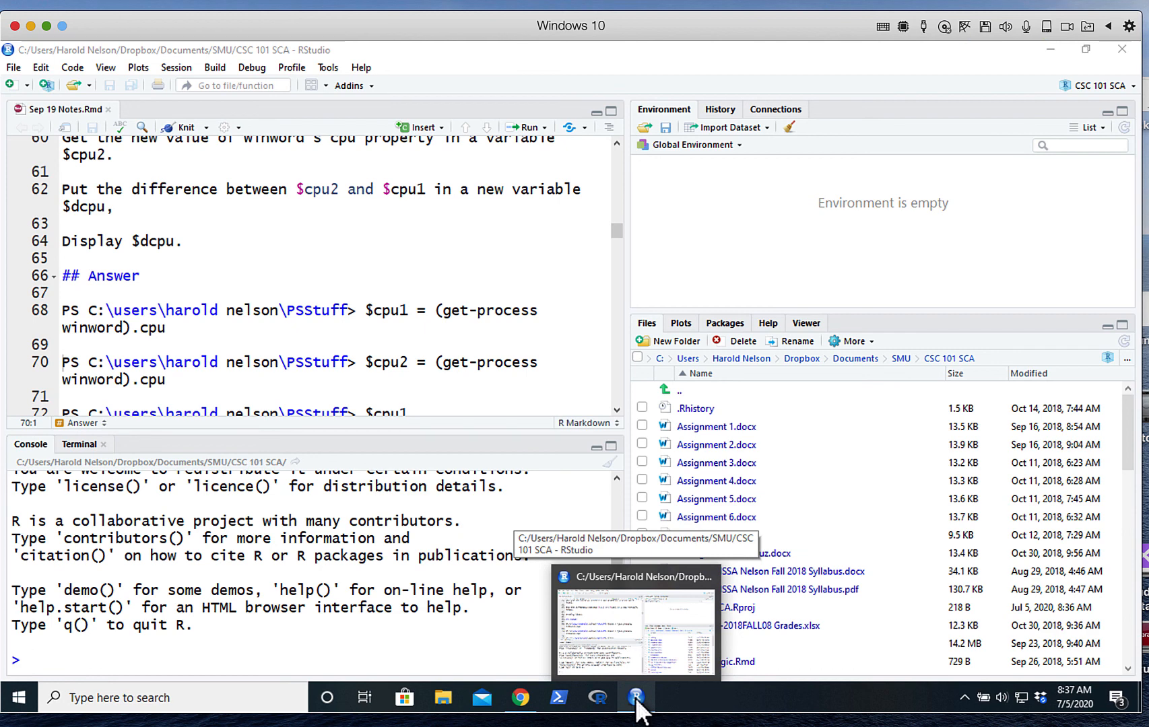
right_click(637, 701)
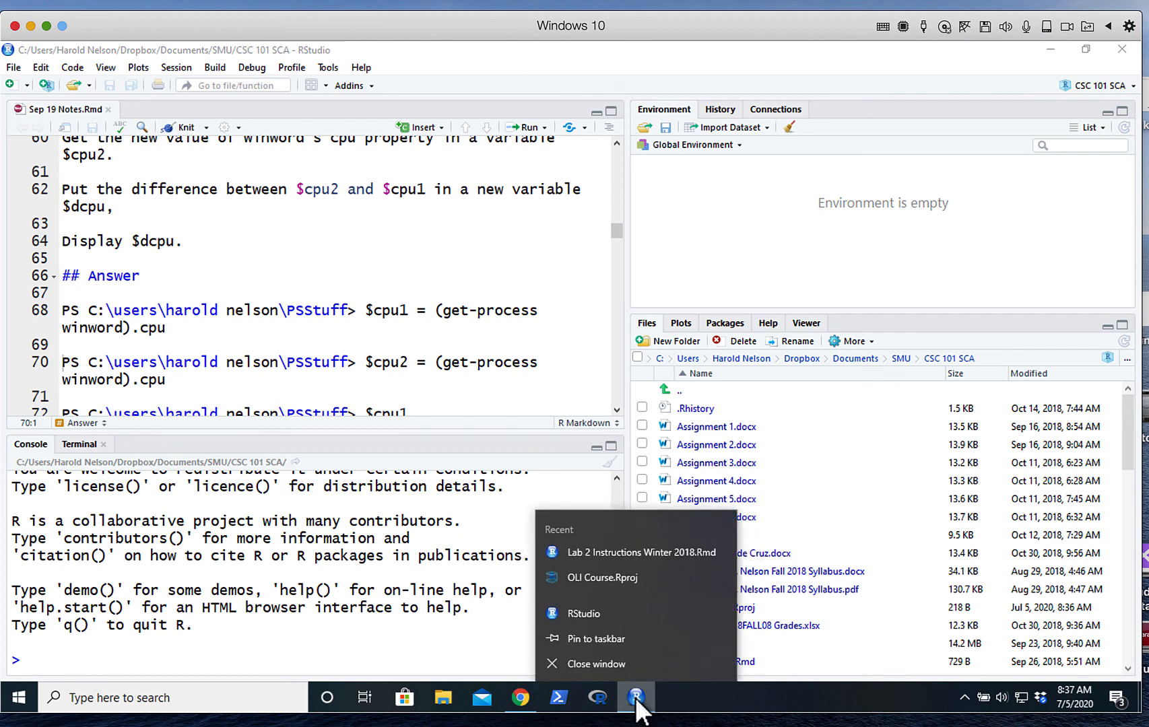
left_click(617, 637)
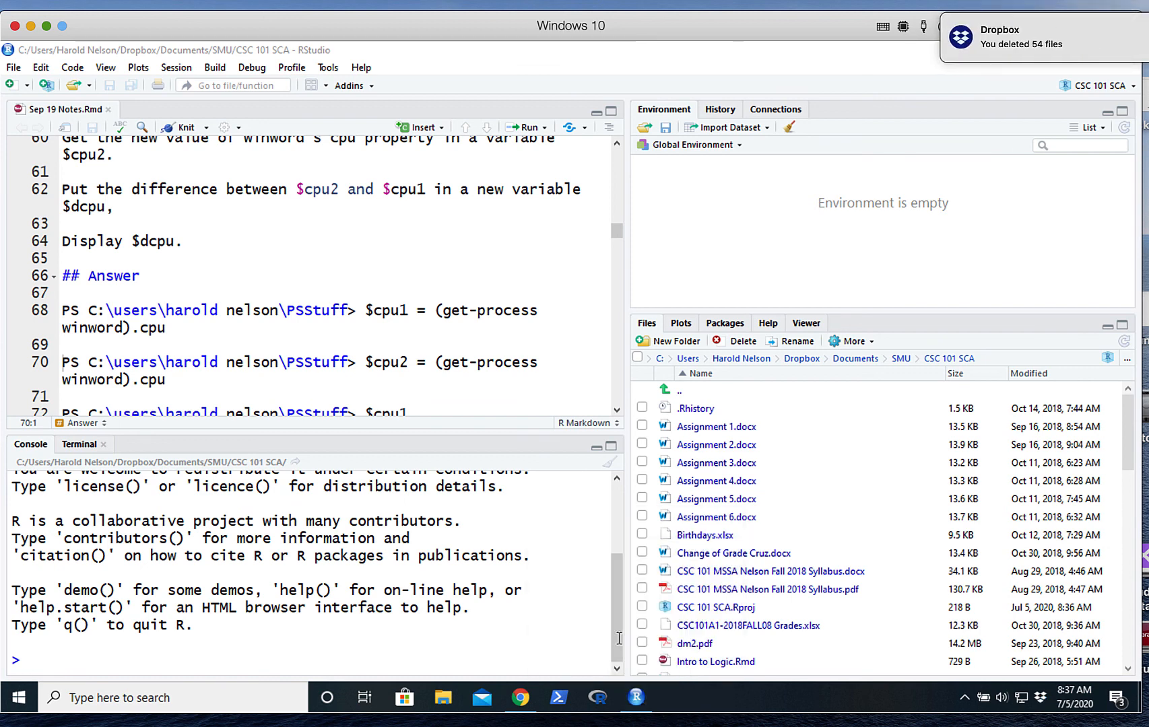
mouse_move(662, 707)
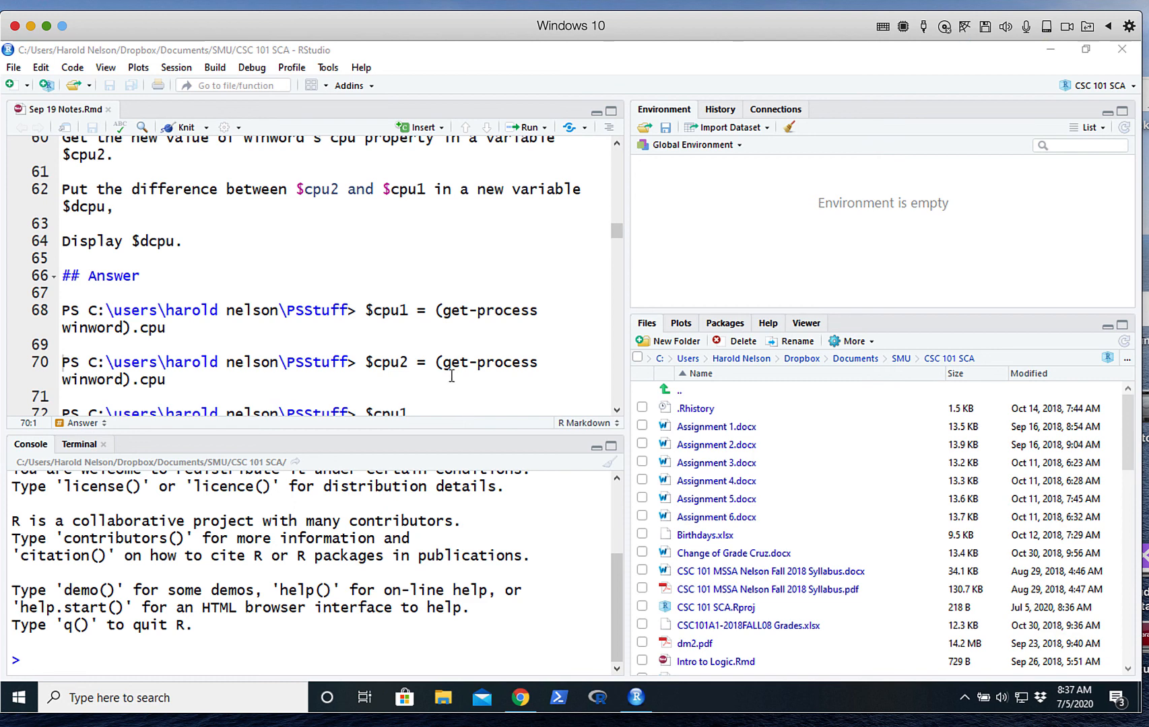
scroll(451, 376, "up", 15)
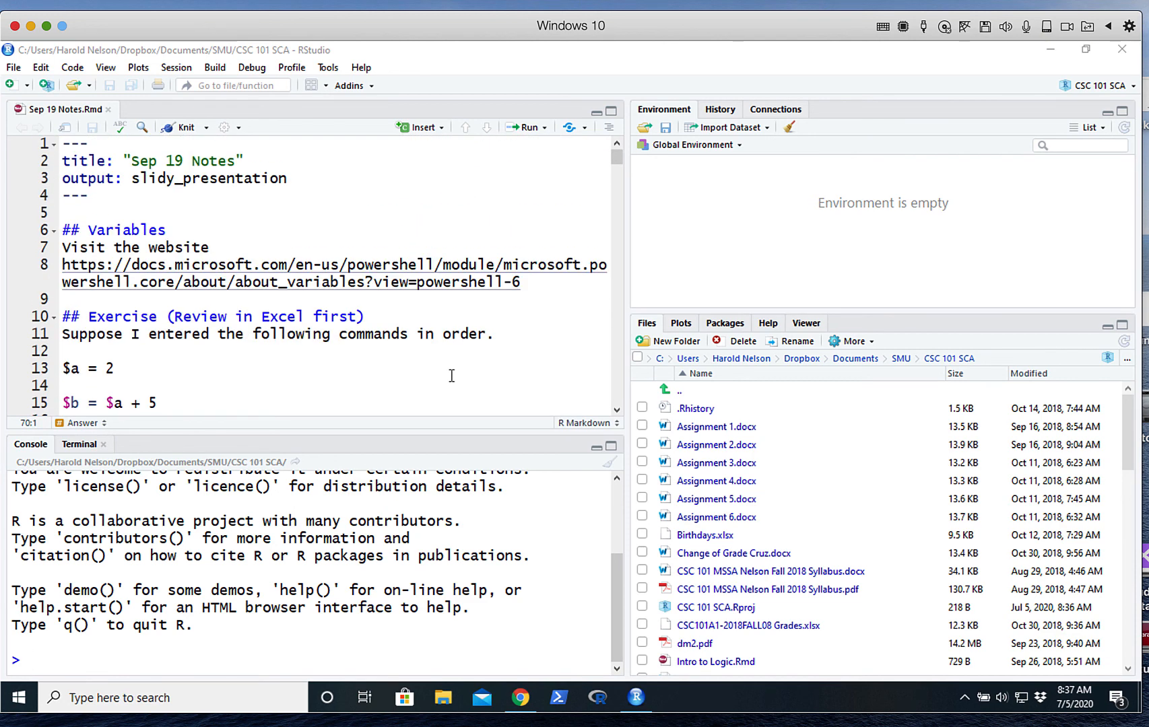